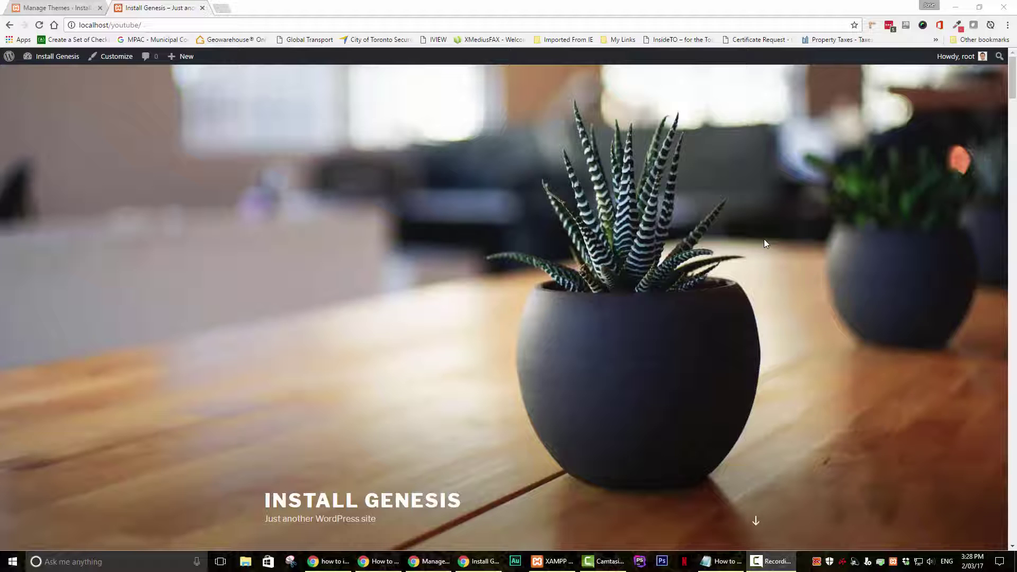
# Step: Scroll down the front page past the posts and sidebar widgets, then back up
pyautogui.scroll(-3, 764, 240)
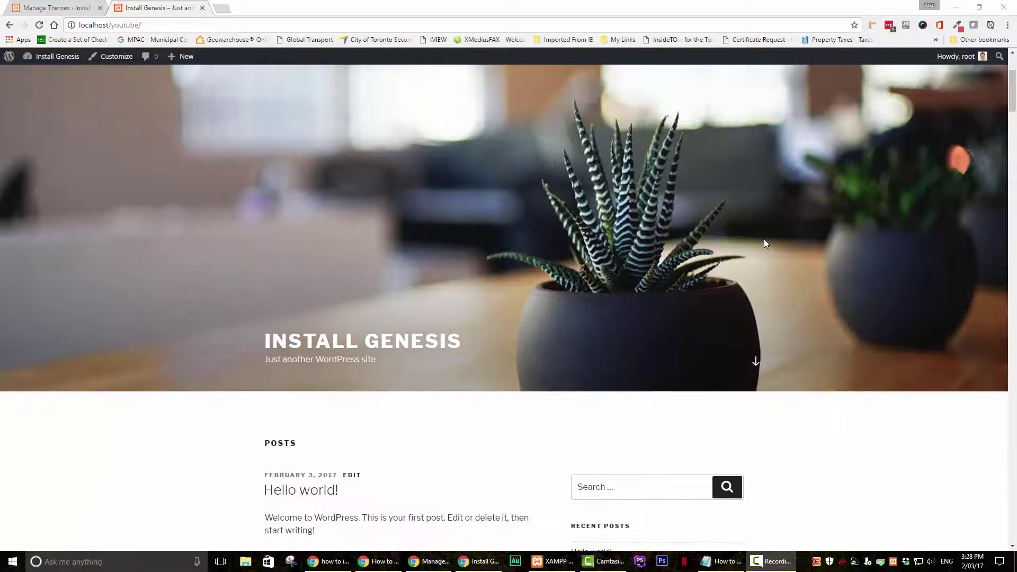
pyautogui.scroll(-7, 764, 242)
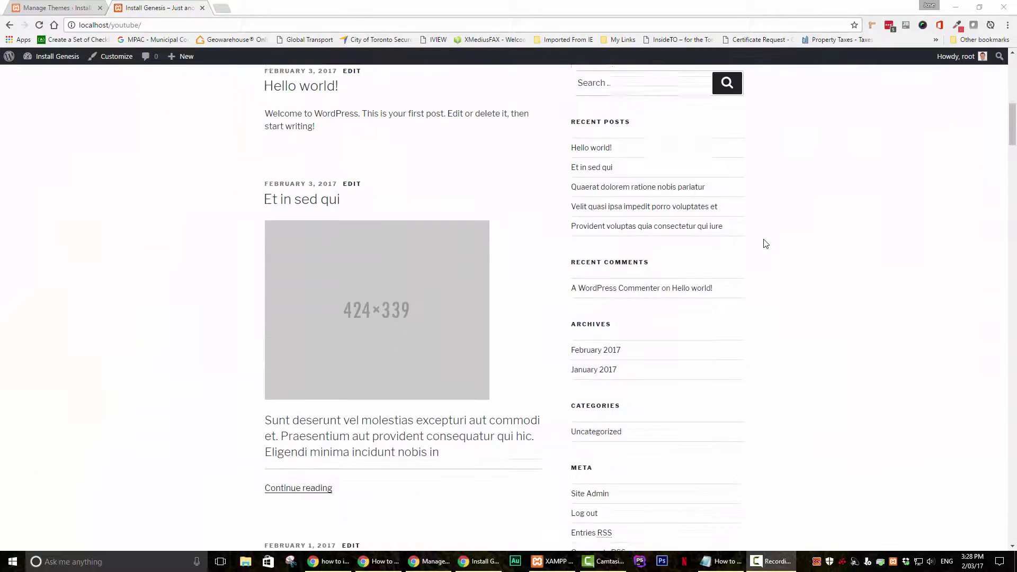
pyautogui.scroll(-2, 765, 243)
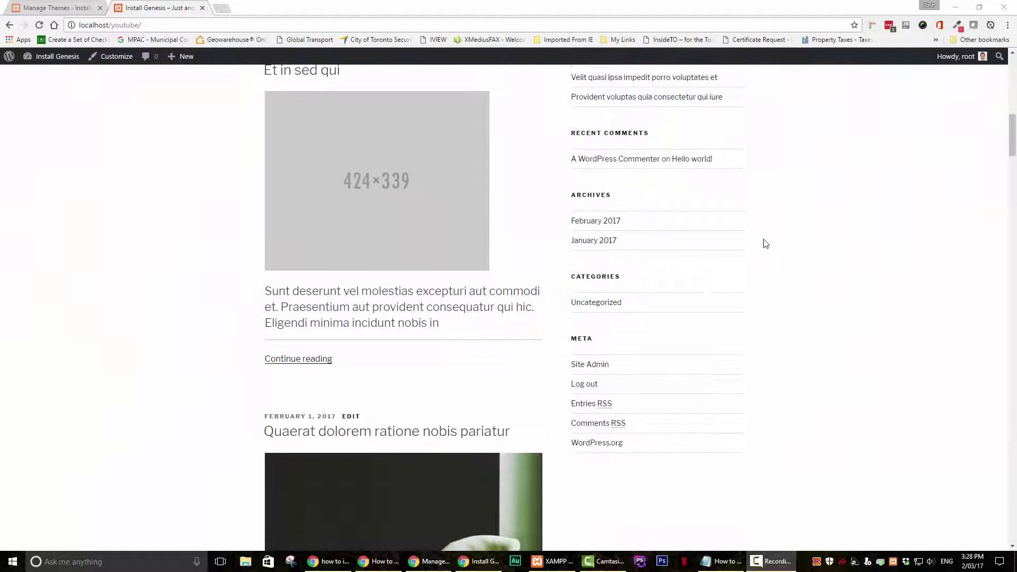
pyautogui.scroll(-2, 765, 243)
pyautogui.scroll(3, 766, 243)
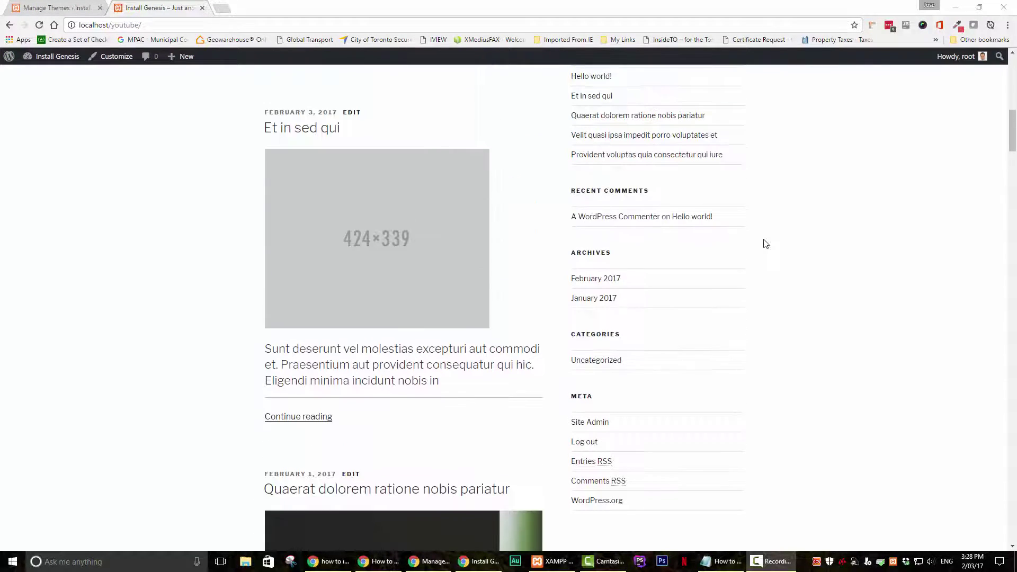
pyautogui.scroll(12, 766, 243)
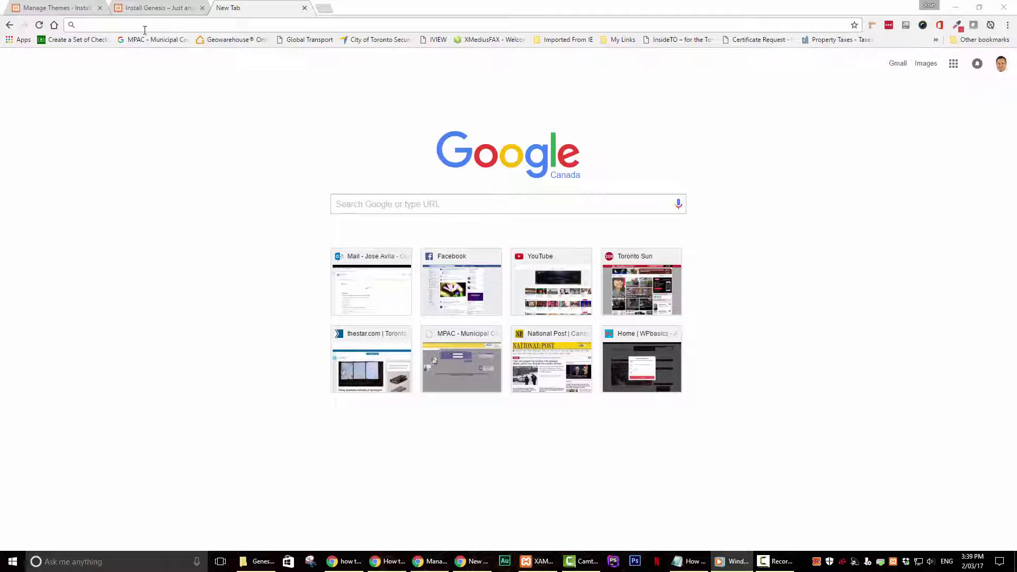
# Step: Go to studiopress.com and log in to My StudioPress with the saved credentials
pyautogui.click(147, 26)
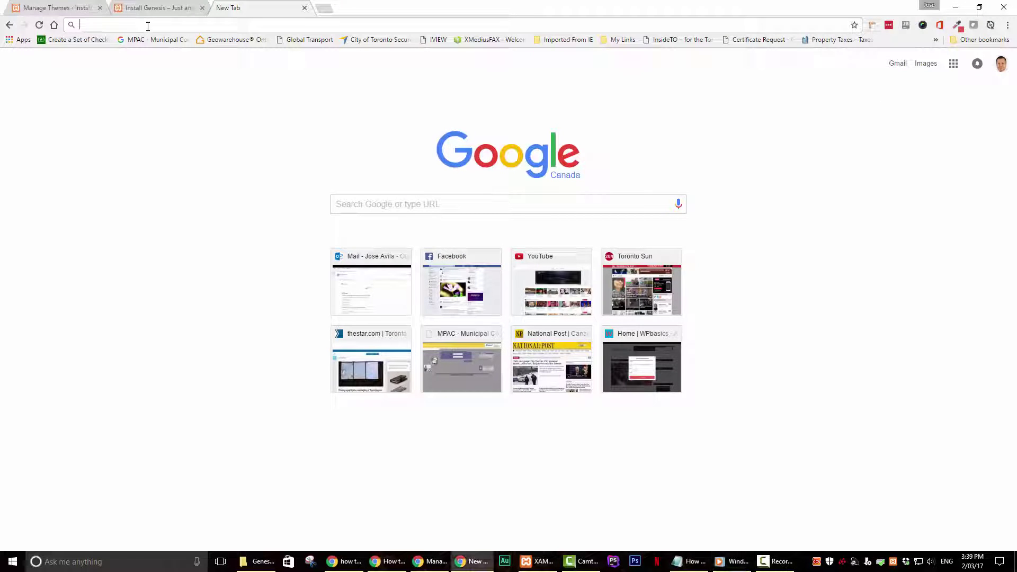
pyautogui.write('st')
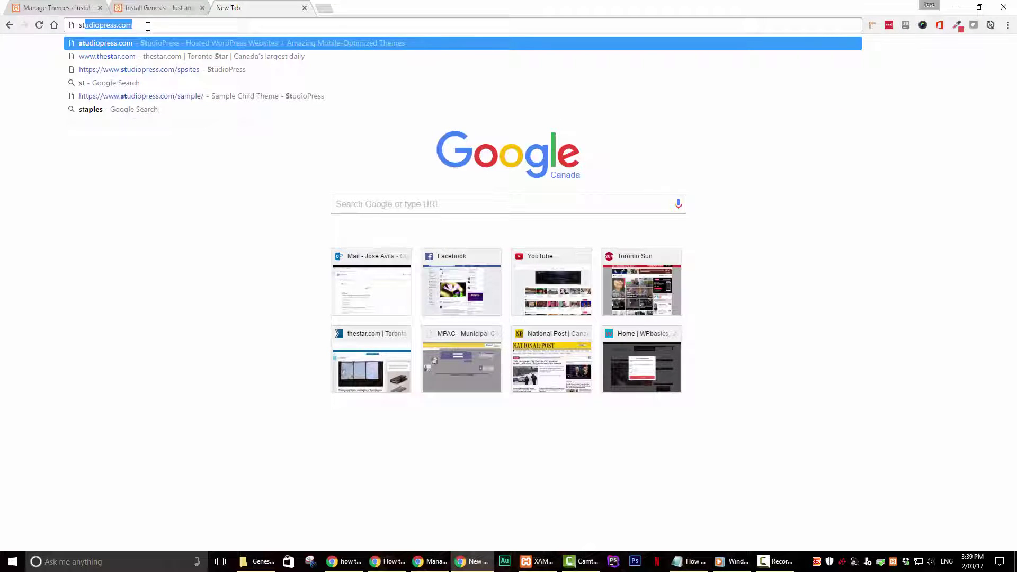
pyautogui.press('Return')
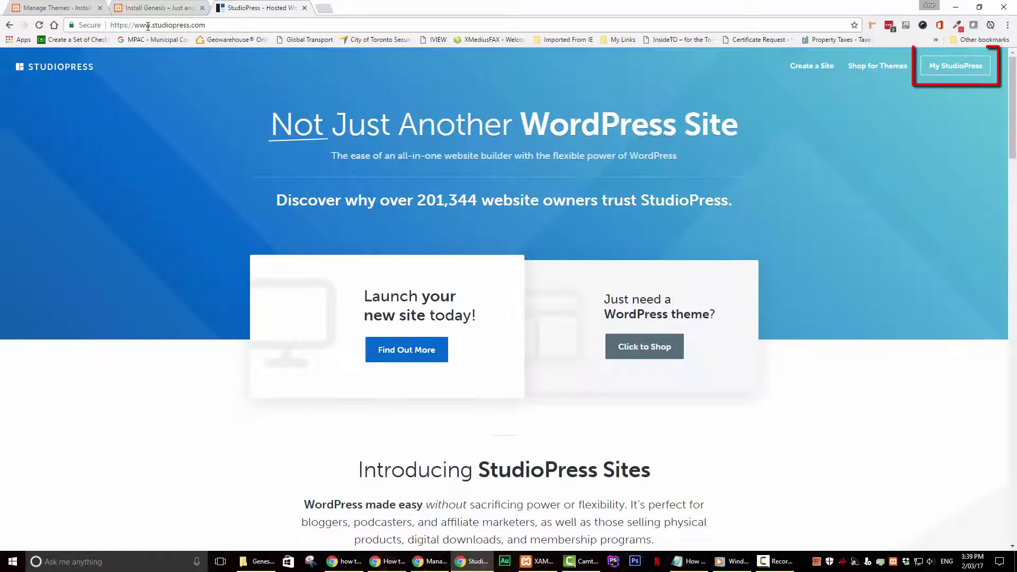
pyautogui.click(944, 75)
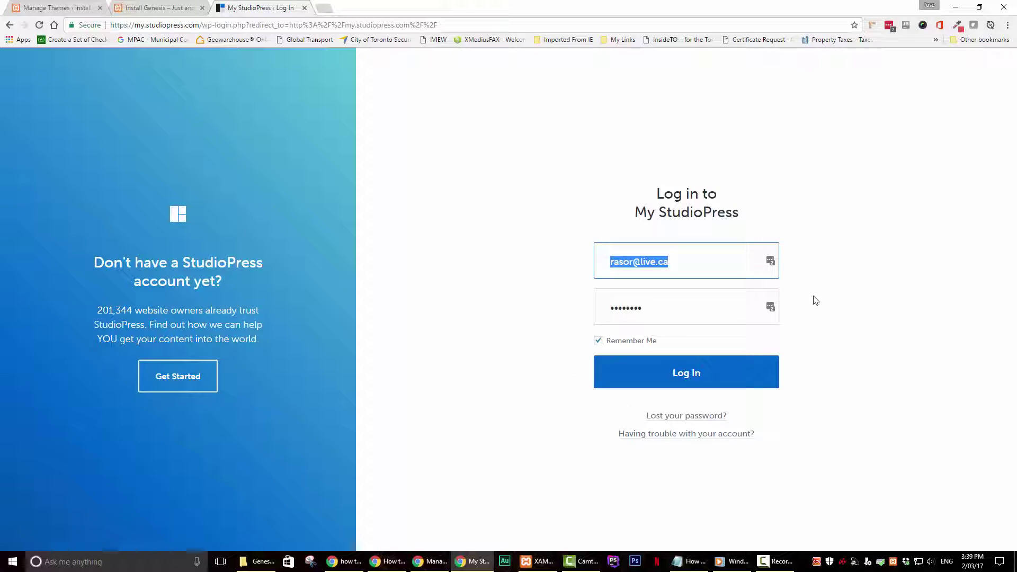
pyautogui.click(686, 376)
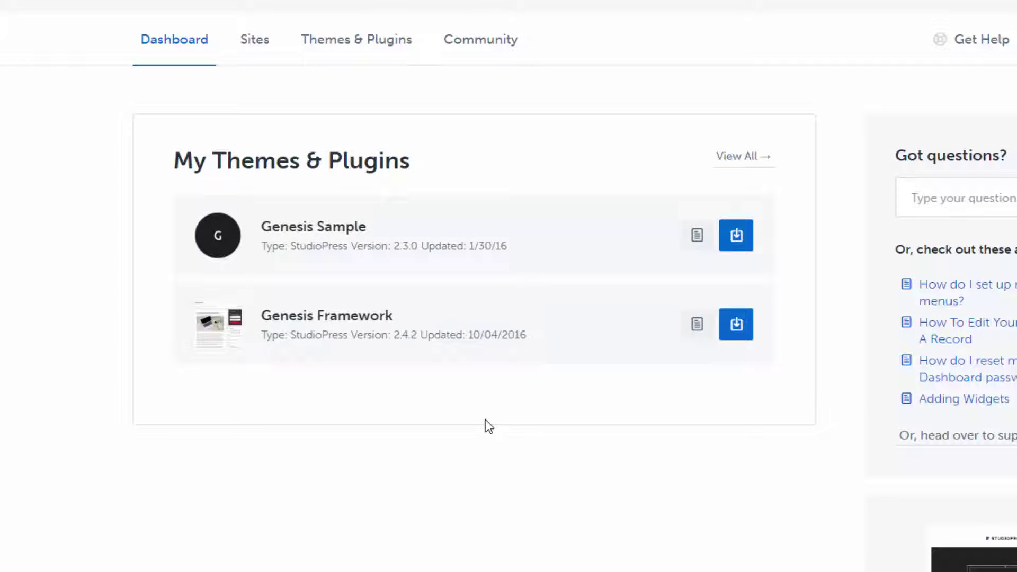
# Step: Save the Genesis Framework zip to the Desktop, then download Genesis Sample
pyautogui.scroll(-2, 485, 420)
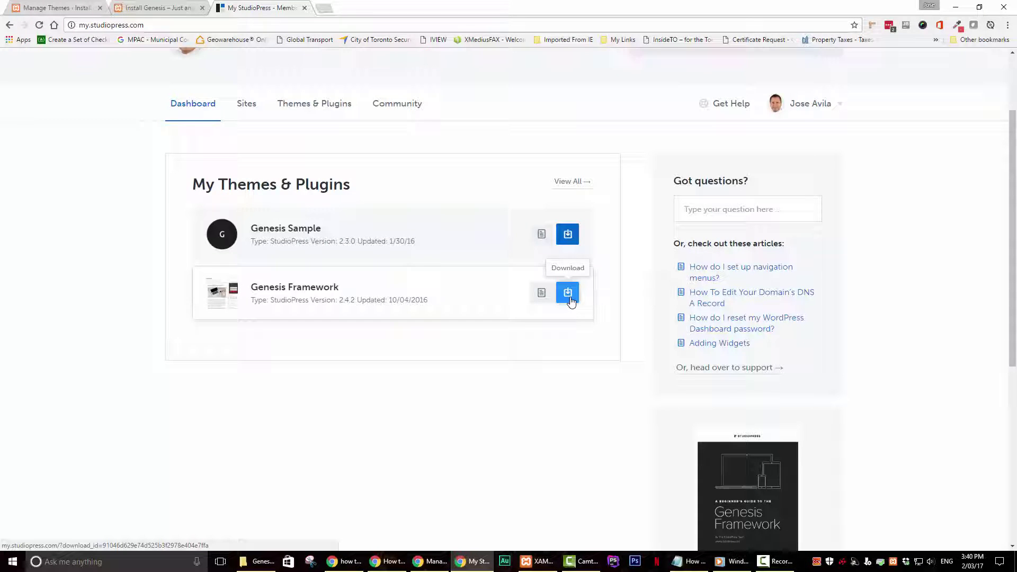
pyautogui.click(570, 302)
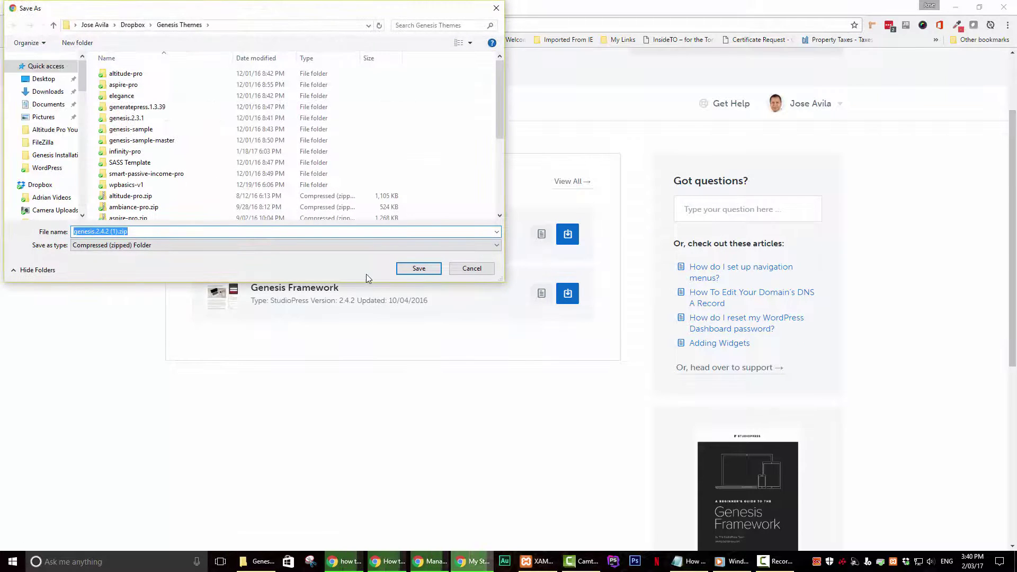
pyautogui.click(44, 79)
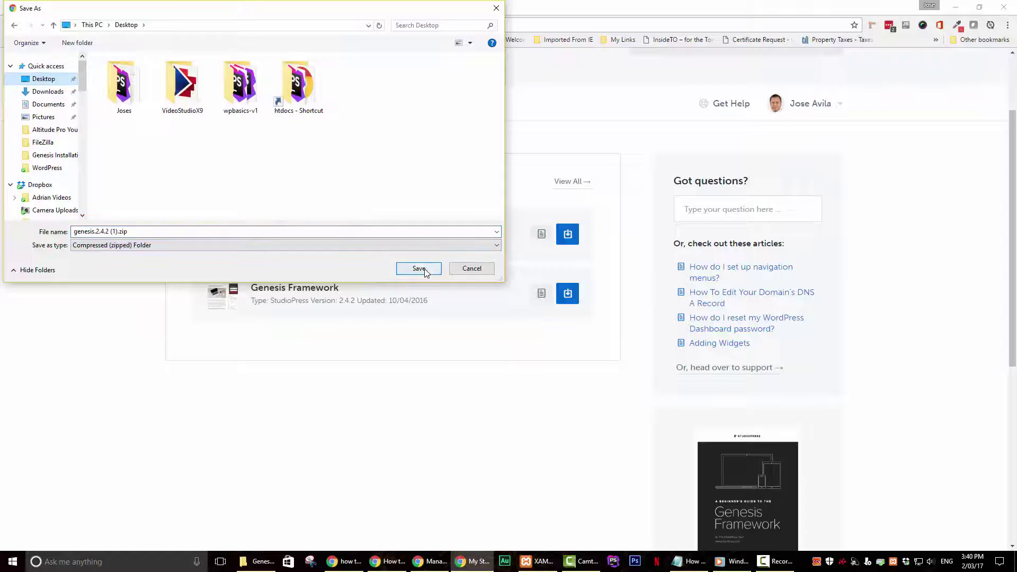
pyautogui.click(425, 270)
pyautogui.click(1007, 537)
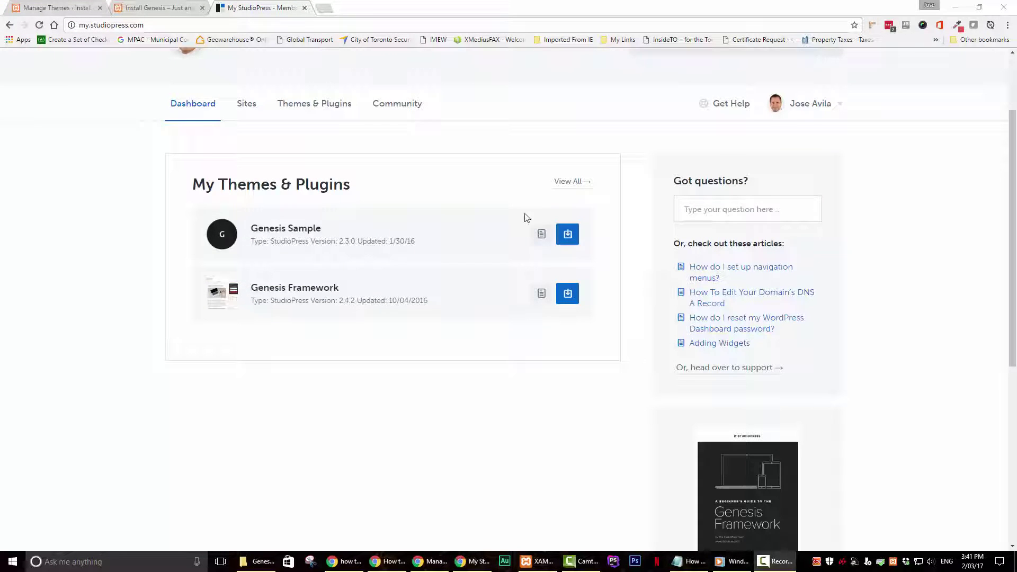
pyautogui.click(565, 238)
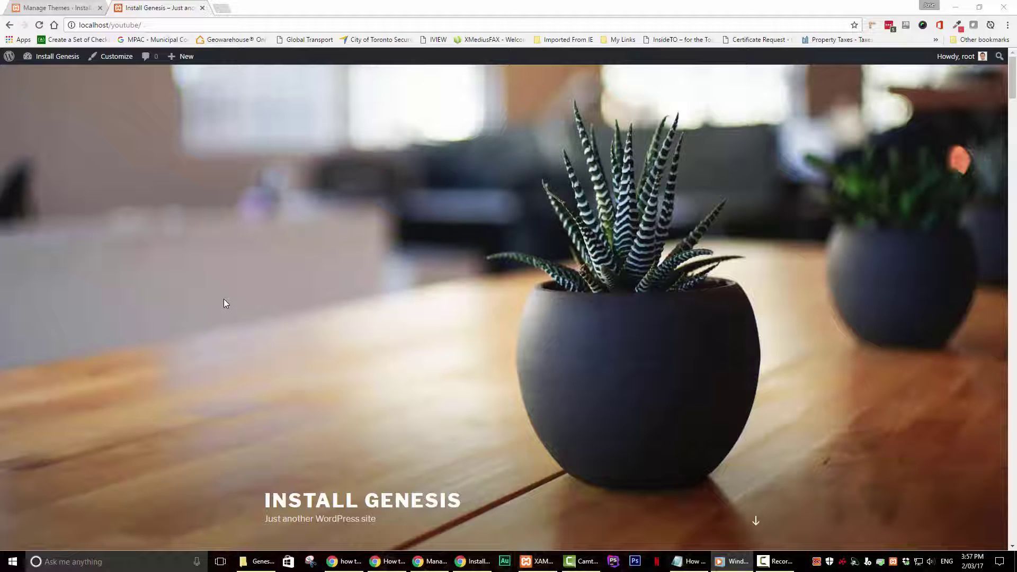
# Step: Scroll the Install Genesis front page to review the Hello world! post and sidebar widgets
pyautogui.scroll(-5, 548, 323)
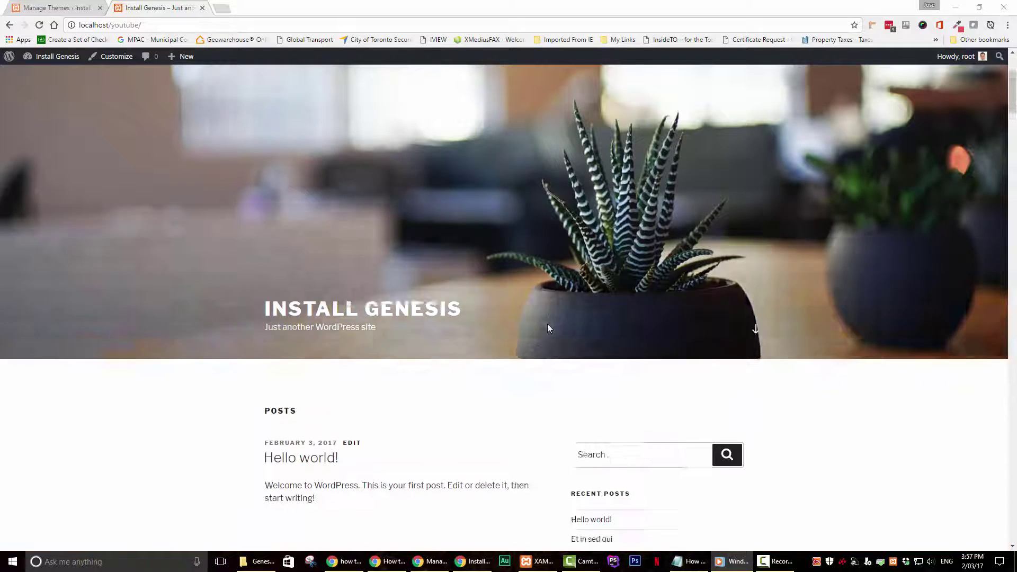
pyautogui.scroll(-7, 548, 328)
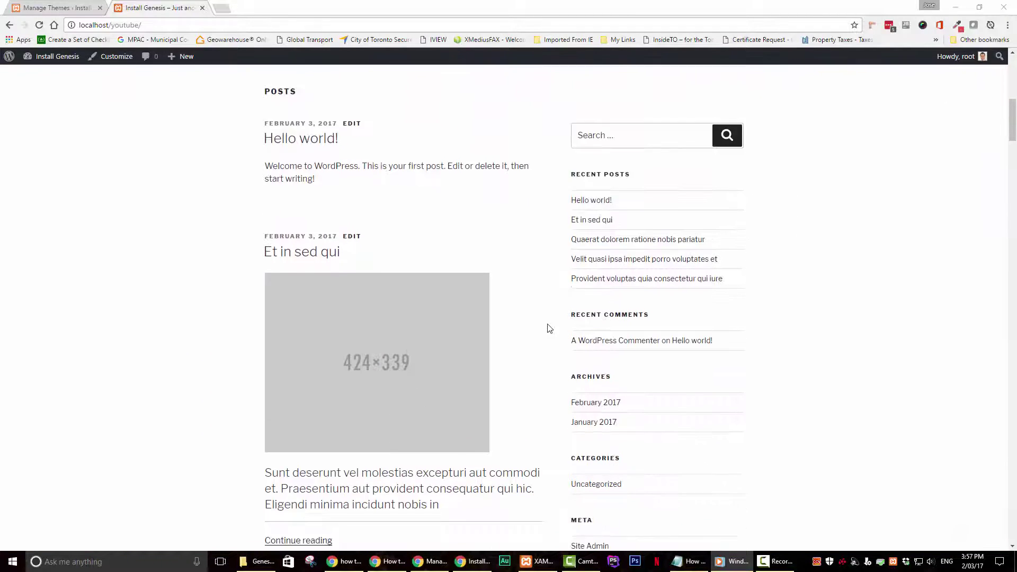
pyautogui.scroll(-4, 548, 328)
pyautogui.scroll(9, 547, 329)
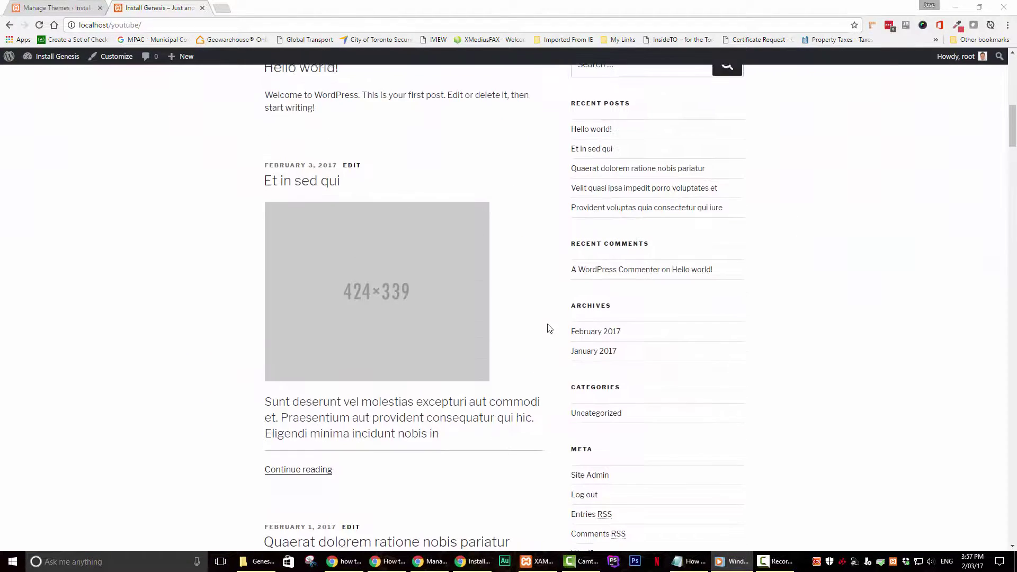
pyautogui.scroll(7, 548, 329)
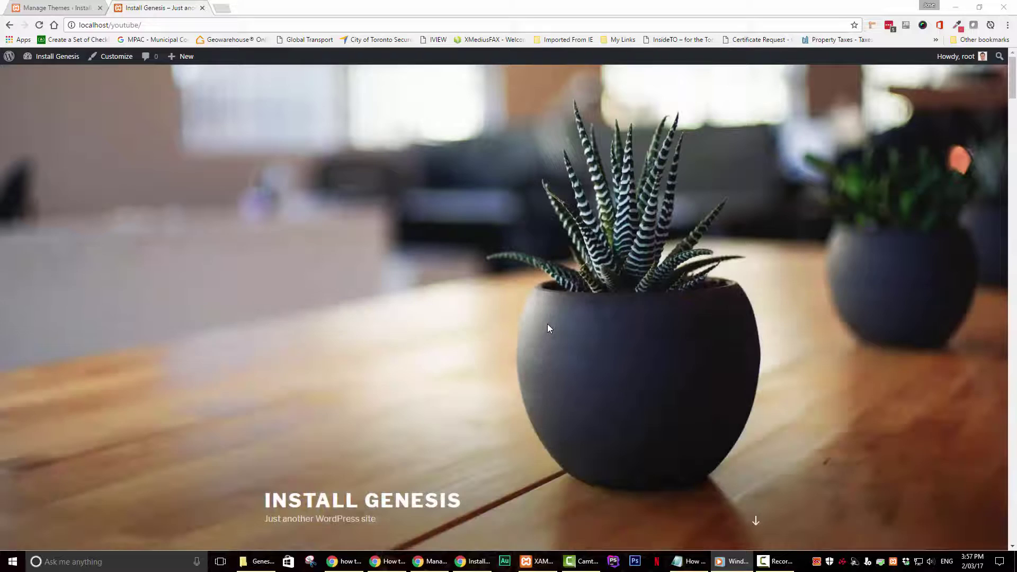
pyautogui.scroll(-8, 549, 327)
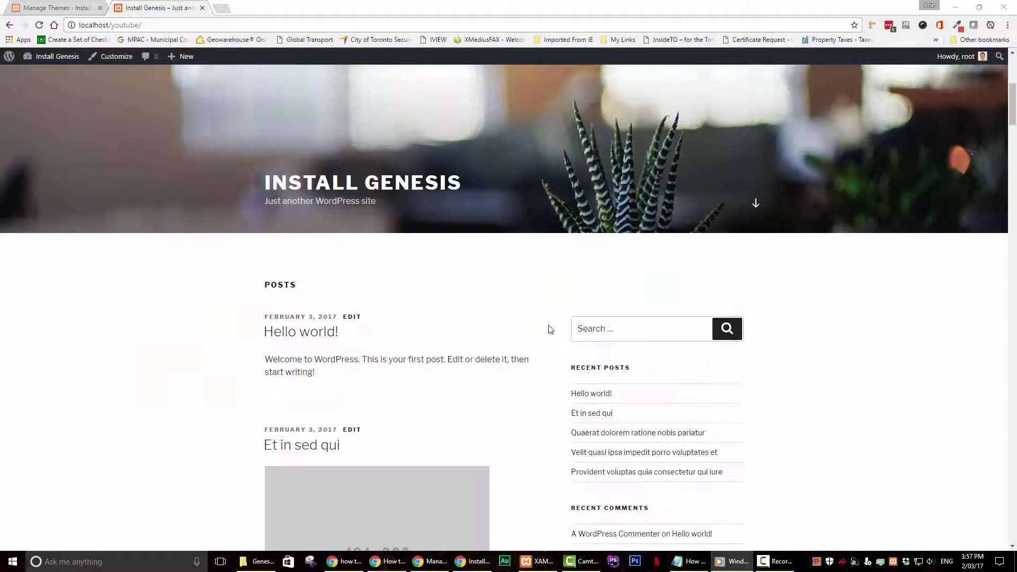
pyautogui.scroll(8, 549, 329)
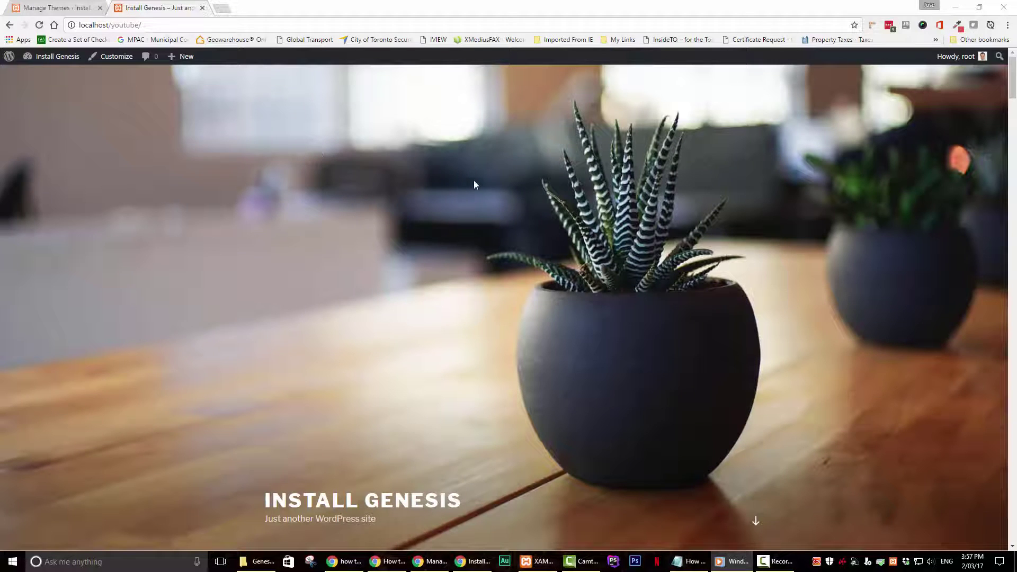
# Step: In the themes admin, look over Appearance > Widgets, then go to Themes > Add New
pyautogui.click(60, 9)
pyautogui.click(44, 184)
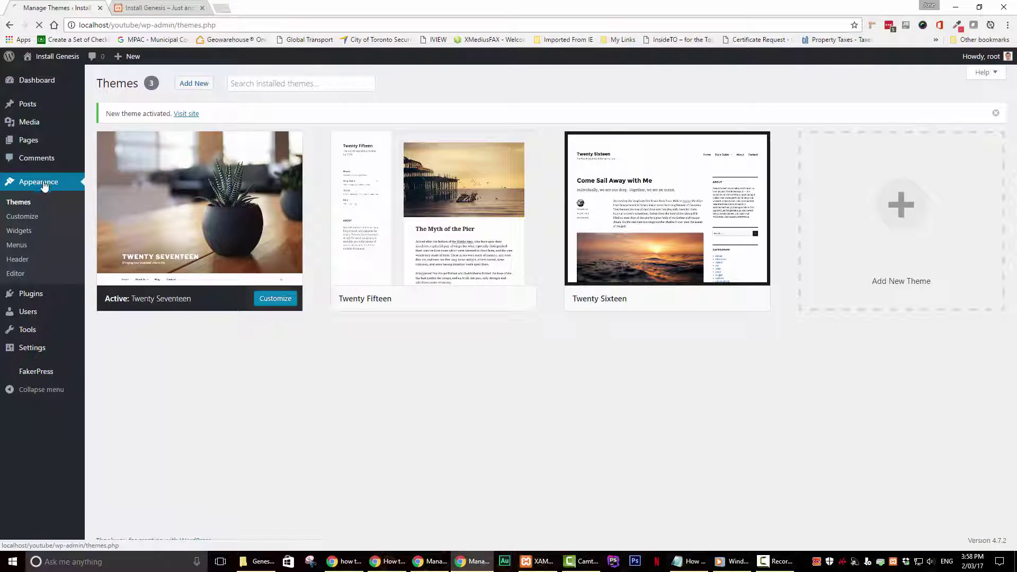
pyautogui.click(20, 230)
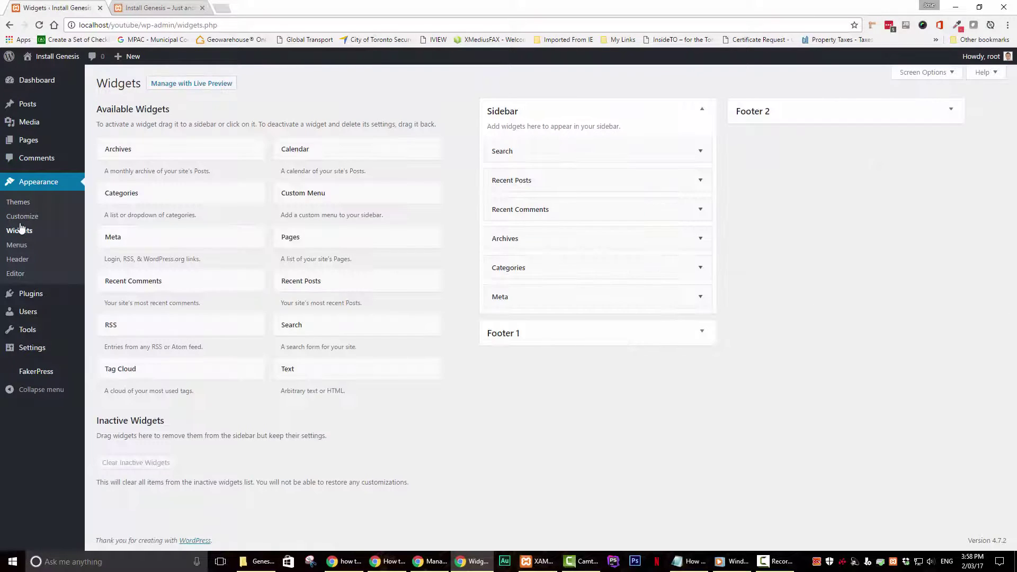
pyautogui.click(21, 208)
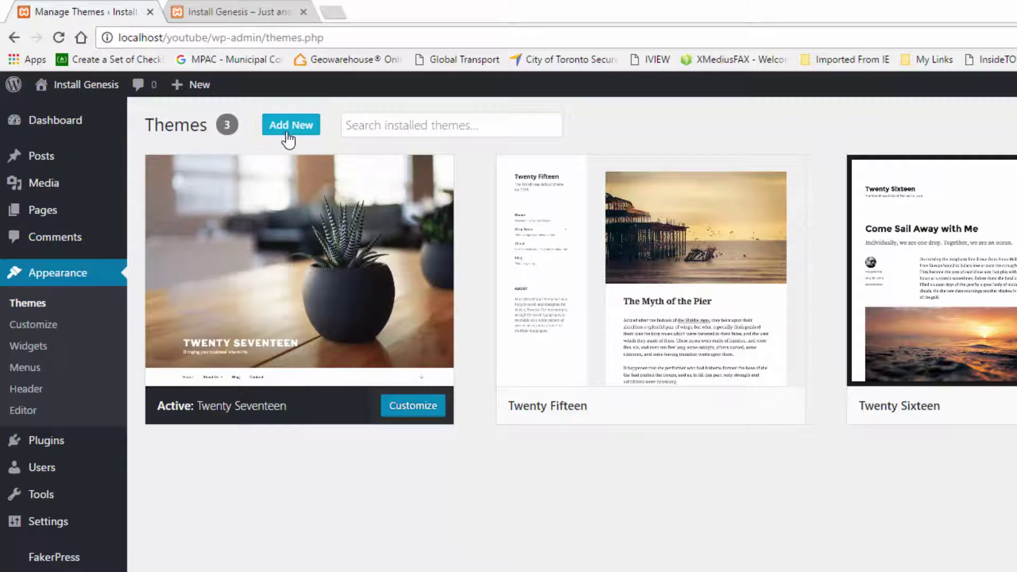
pyautogui.click(288, 127)
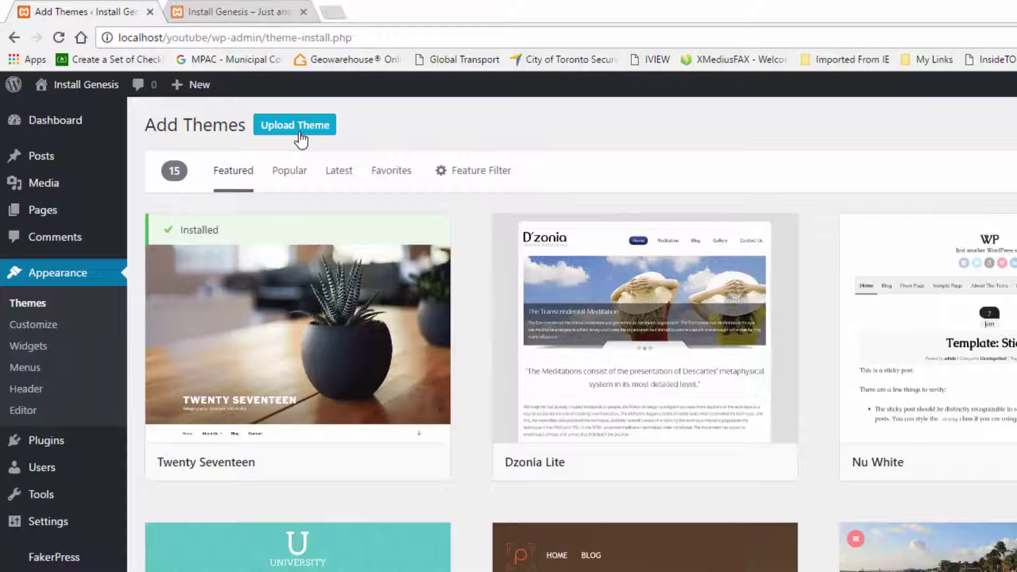
# Step: Upload genesis.2.4.2.zip as a theme and install it
pyautogui.click(300, 135)
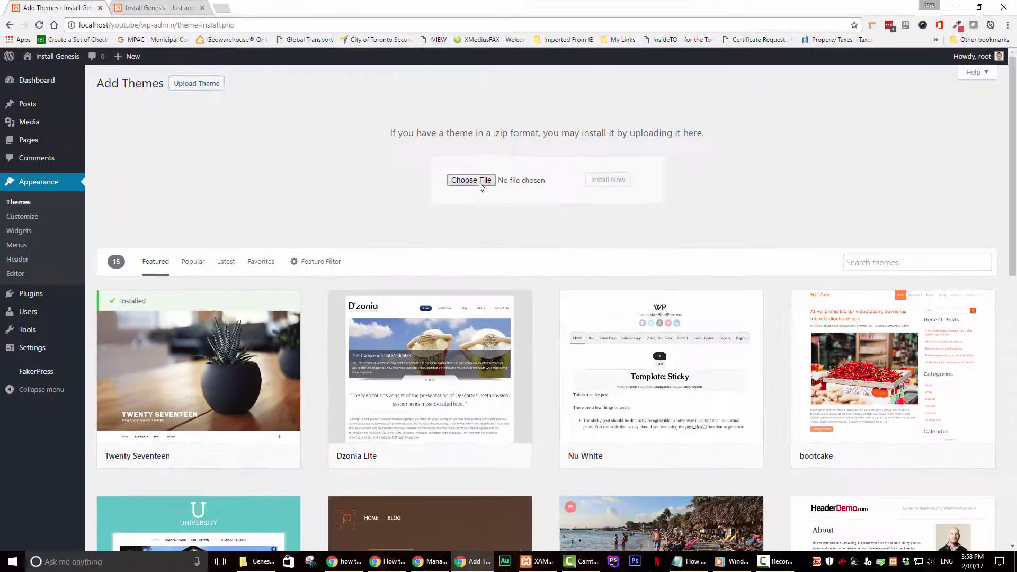
pyautogui.click(471, 180)
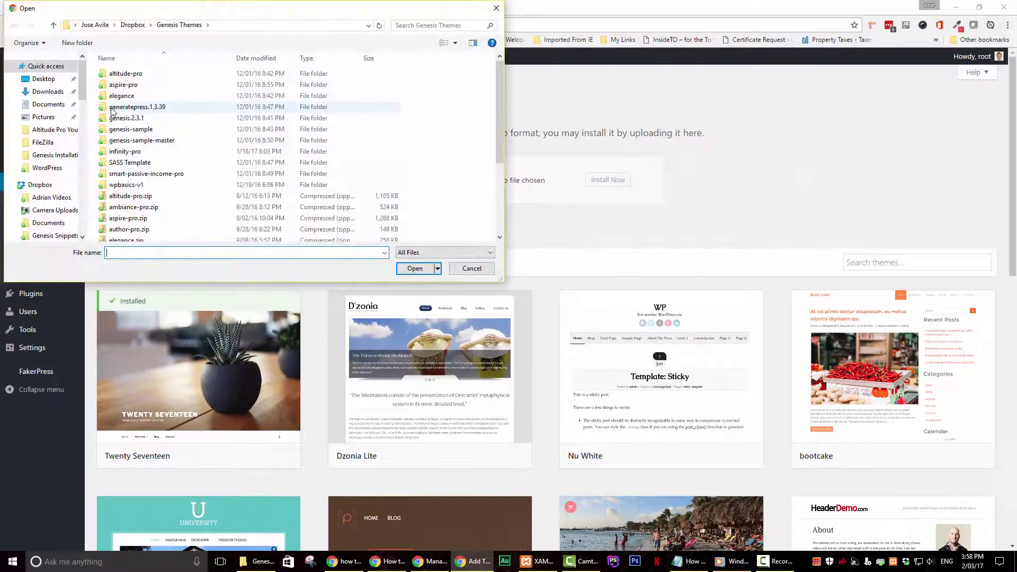
pyautogui.scroll(-3, 171, 168)
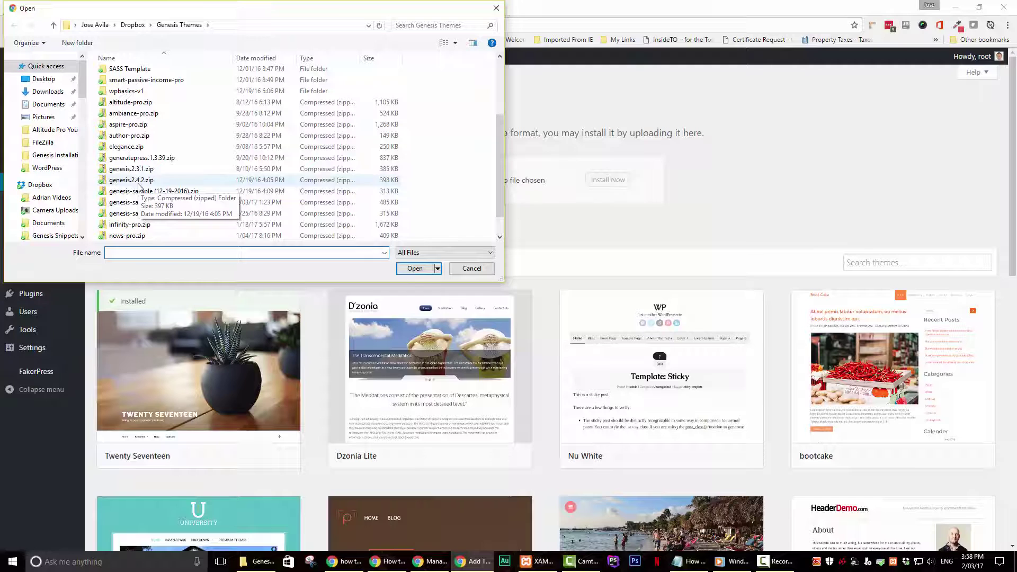
pyautogui.click(139, 183)
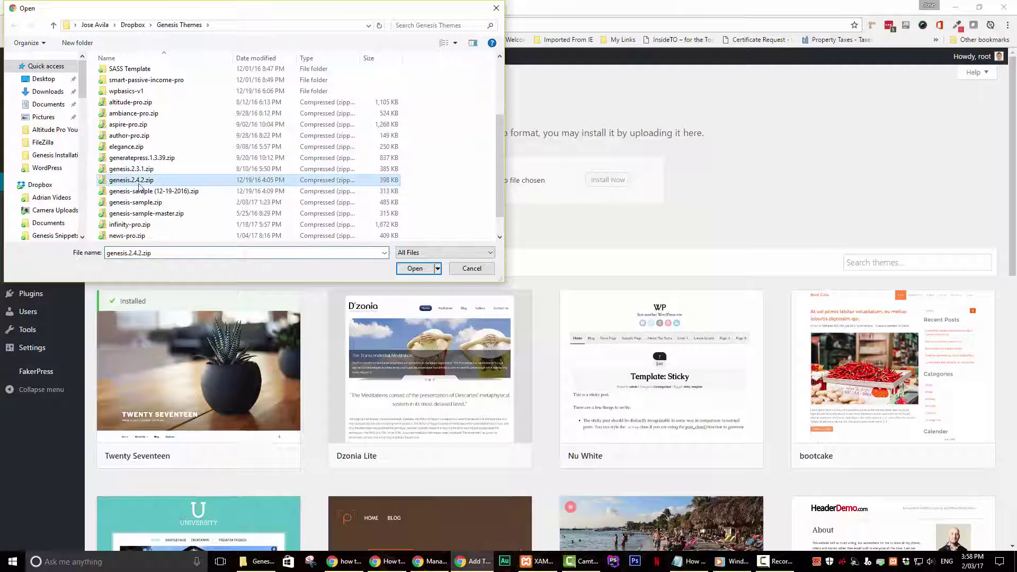
pyautogui.click(415, 269)
pyautogui.click(608, 181)
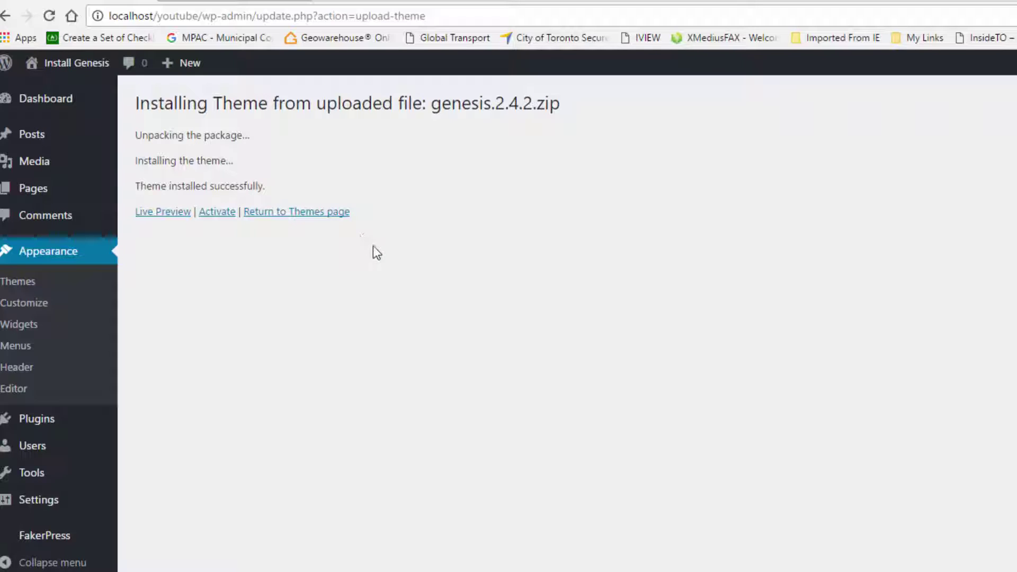
# Step: Upload and install genesis-sample.zip from Themes > Add New, then activate Genesis Sample
pyautogui.click(332, 214)
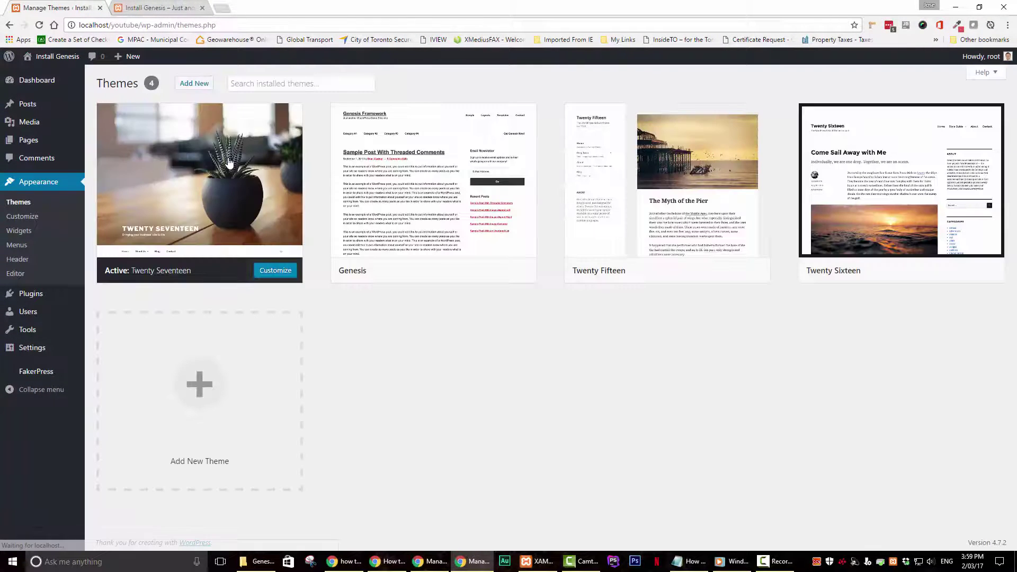
pyautogui.click(196, 90)
pyautogui.click(197, 83)
pyautogui.click(477, 184)
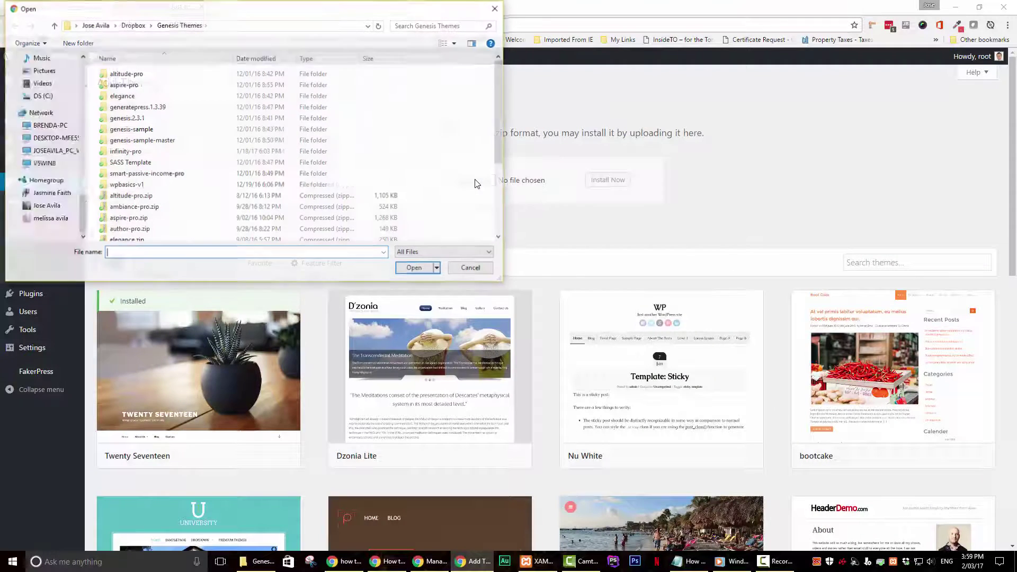
pyautogui.moveTo(501, 124); pyautogui.dragTo(507, 195)
pyautogui.click(123, 178)
pyautogui.click(427, 272)
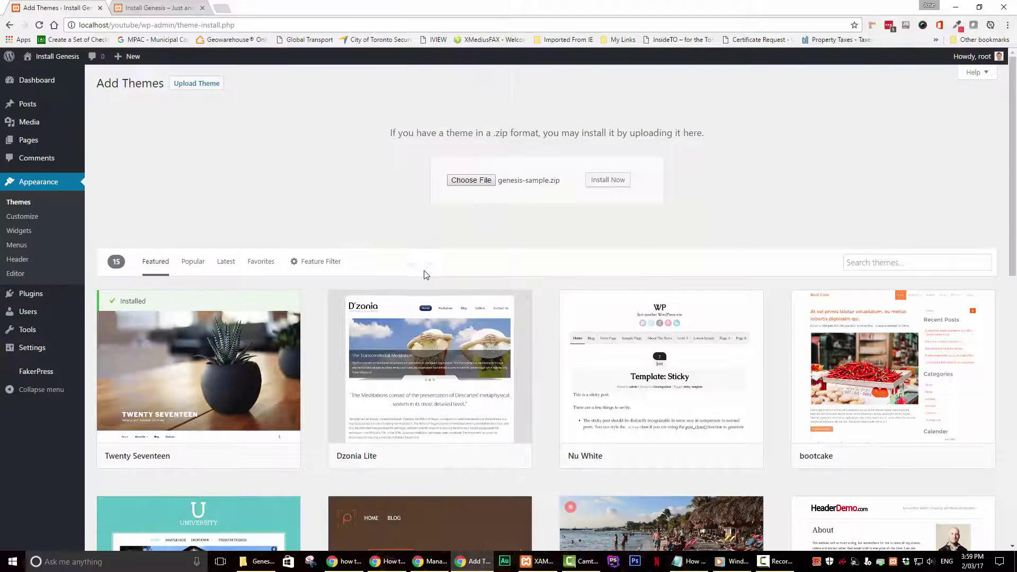
pyautogui.click(609, 180)
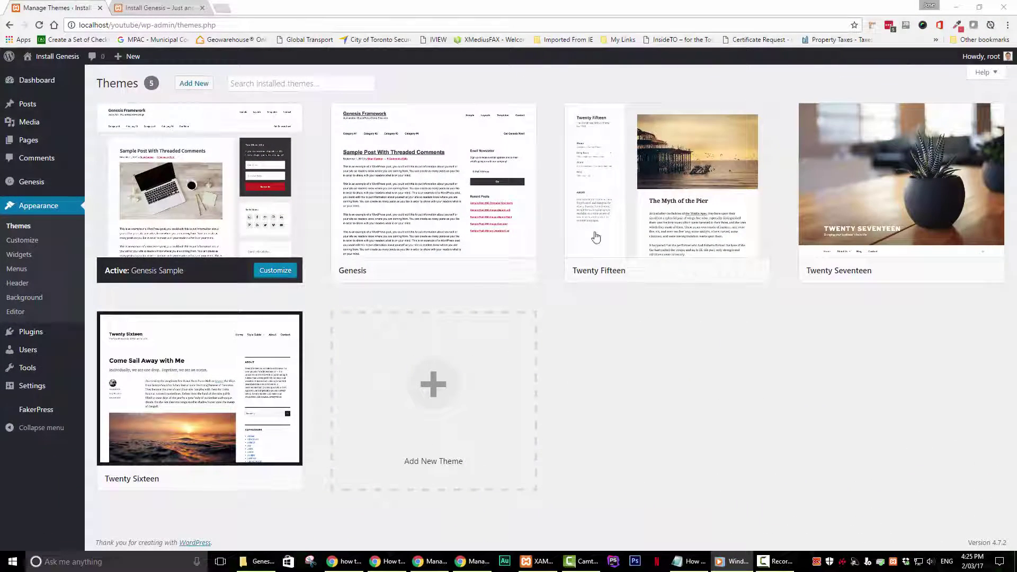
pyautogui.moveTo(520, 236)
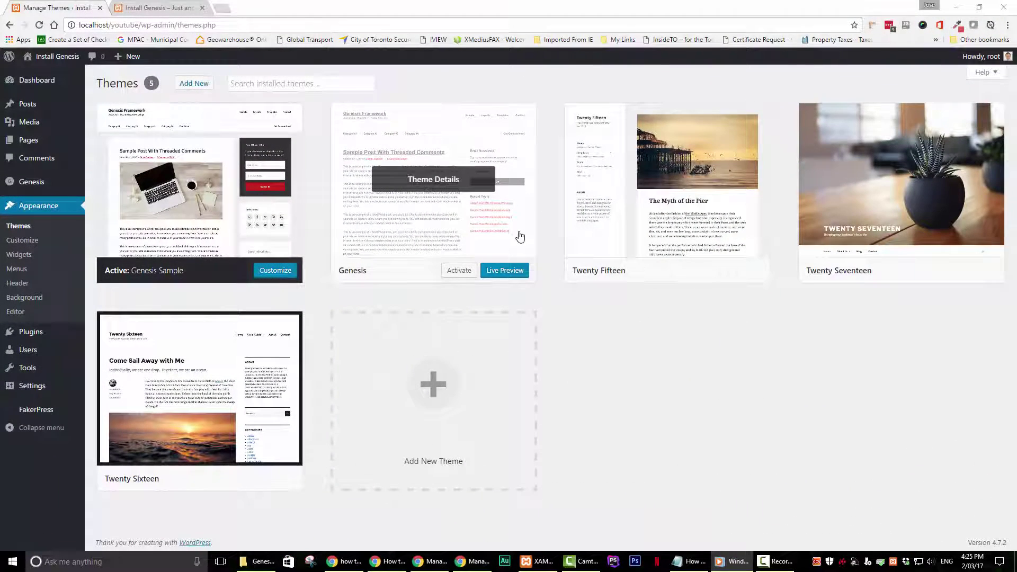
pyautogui.click(152, 10)
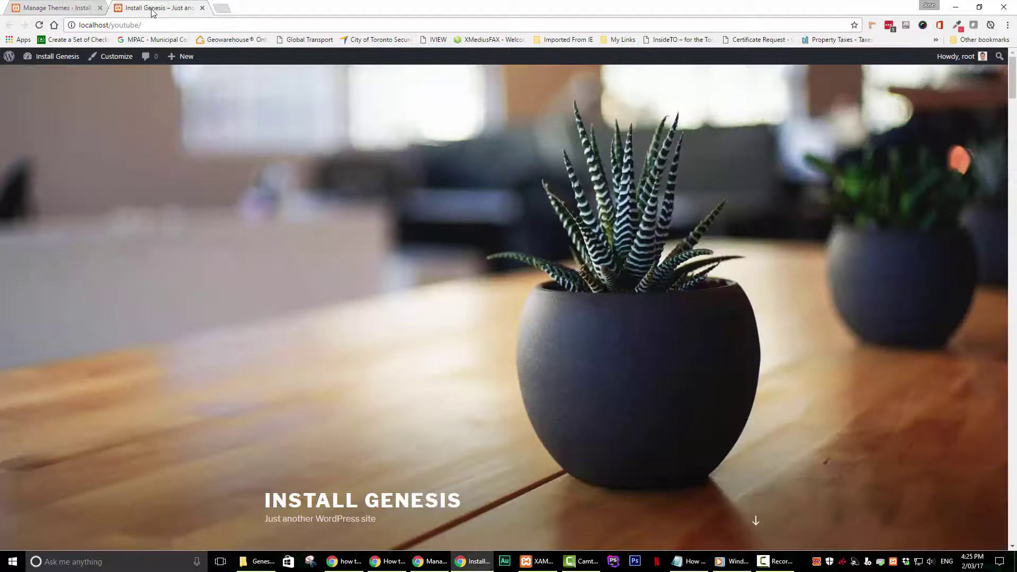
pyautogui.click(40, 24)
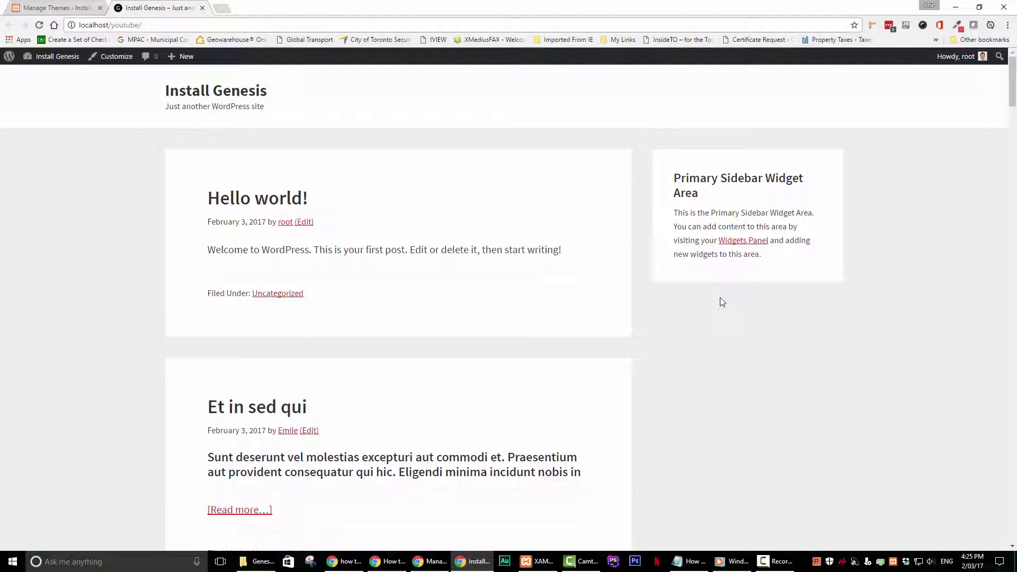
pyautogui.scroll(-5, 721, 302)
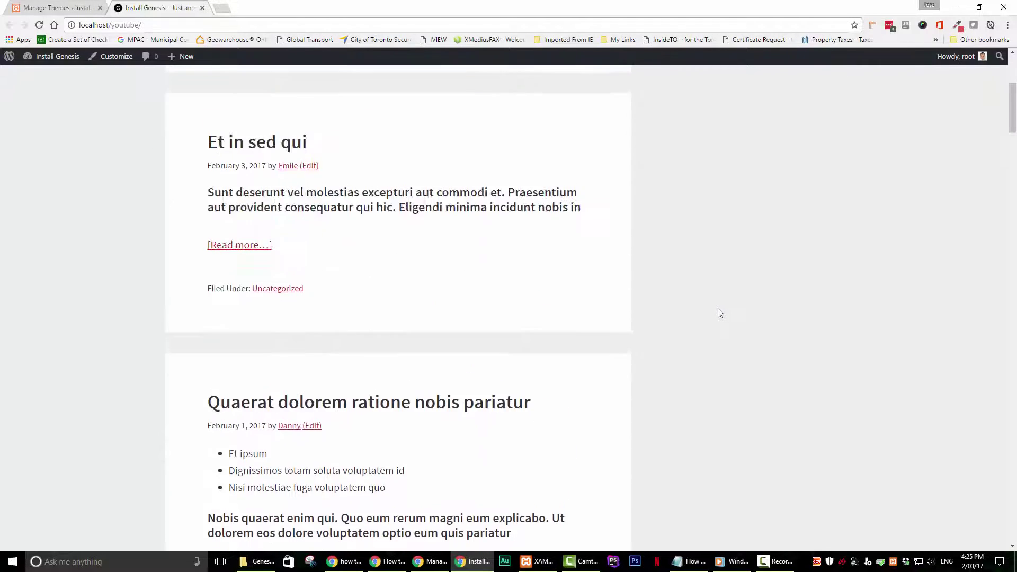
pyautogui.scroll(5, 720, 312)
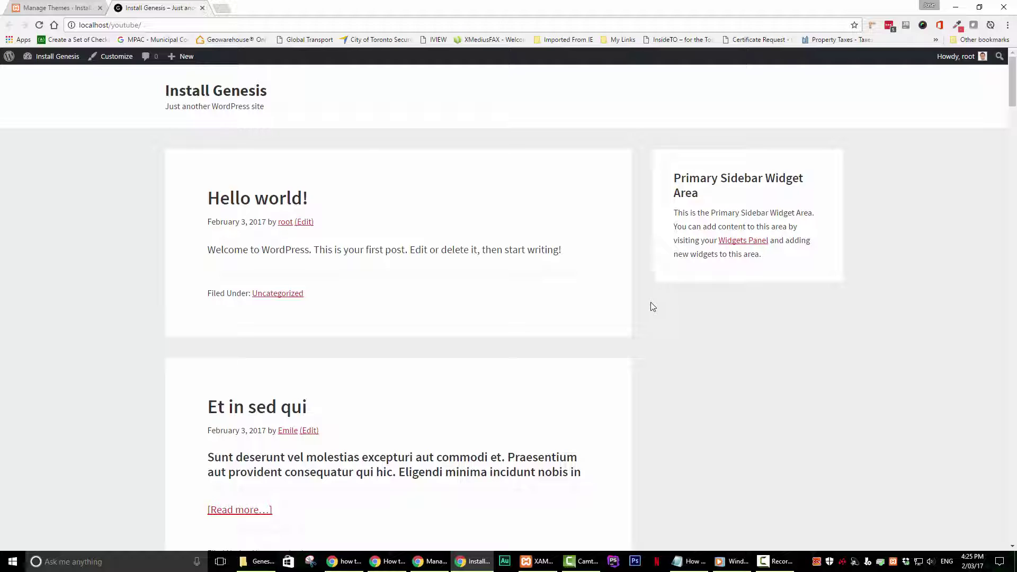
pyautogui.scroll(-2, 654, 309)
pyautogui.scroll(2, 657, 311)
pyautogui.click(55, 9)
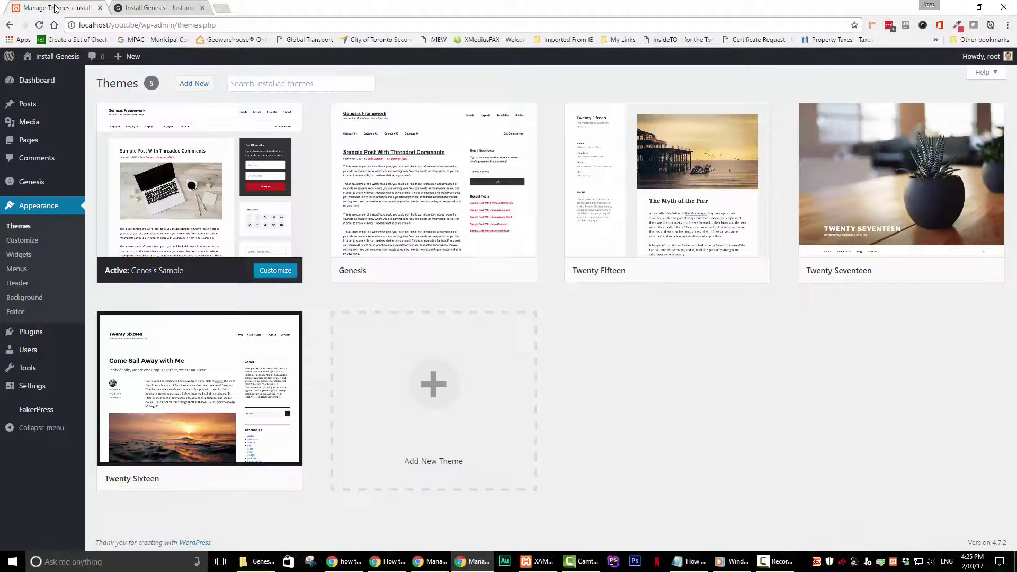
# Step: Drag Archives, Search, Categories, Recent Posts and Recent Comments from Inactive Widgets into the Primary Sidebar
pyautogui.click(16, 259)
pyautogui.scroll(-2, 548, 404)
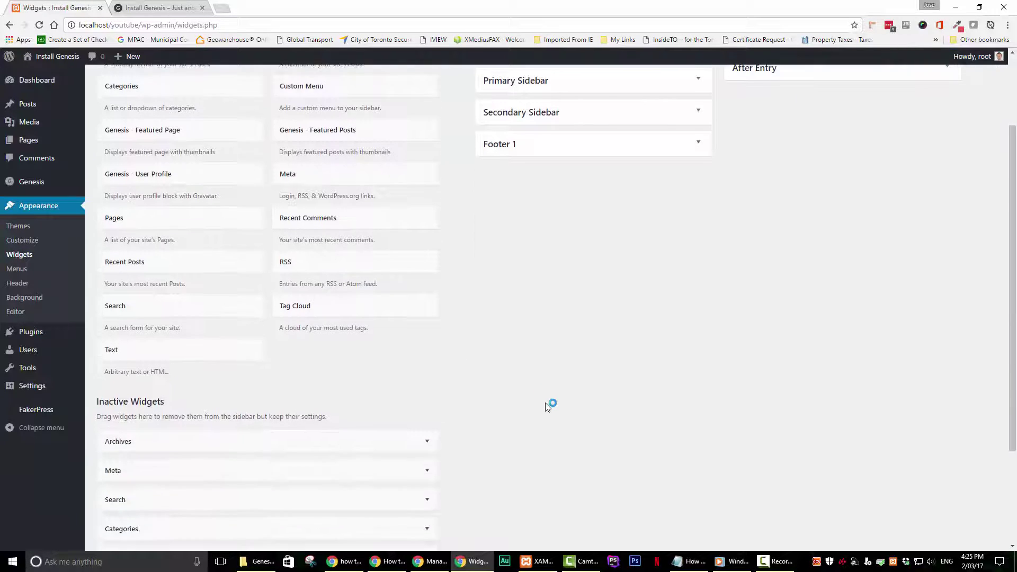
pyautogui.scroll(-3, 547, 406)
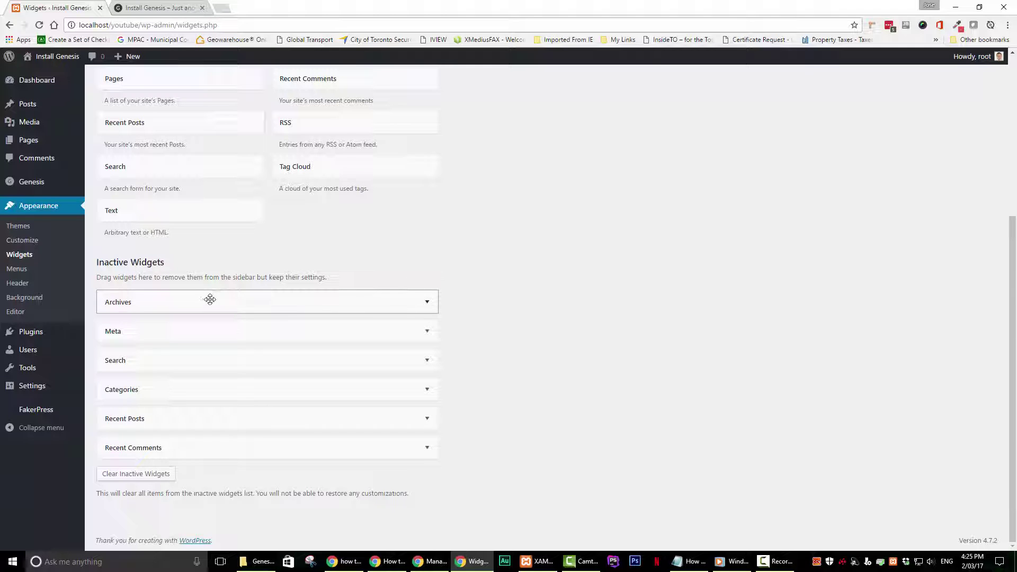
pyautogui.moveTo(209, 297); pyautogui.dragTo(639, 52)
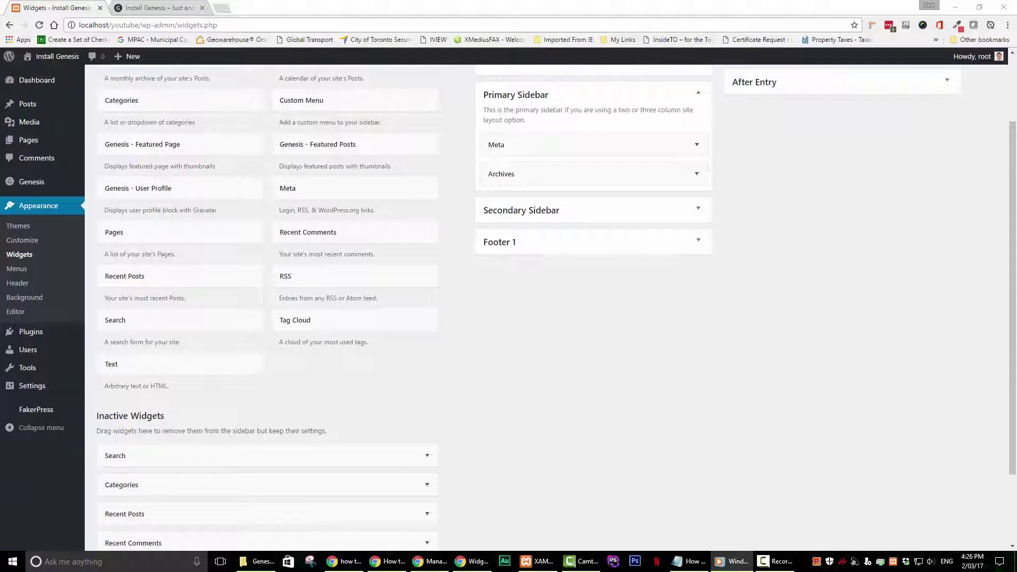
pyautogui.moveTo(271, 455); pyautogui.dragTo(530, 203)
pyautogui.moveTo(103, 461); pyautogui.dragTo(523, 236)
pyautogui.moveTo(124, 455); pyautogui.dragTo(504, 212)
pyautogui.moveTo(157, 456); pyautogui.dragTo(524, 168)
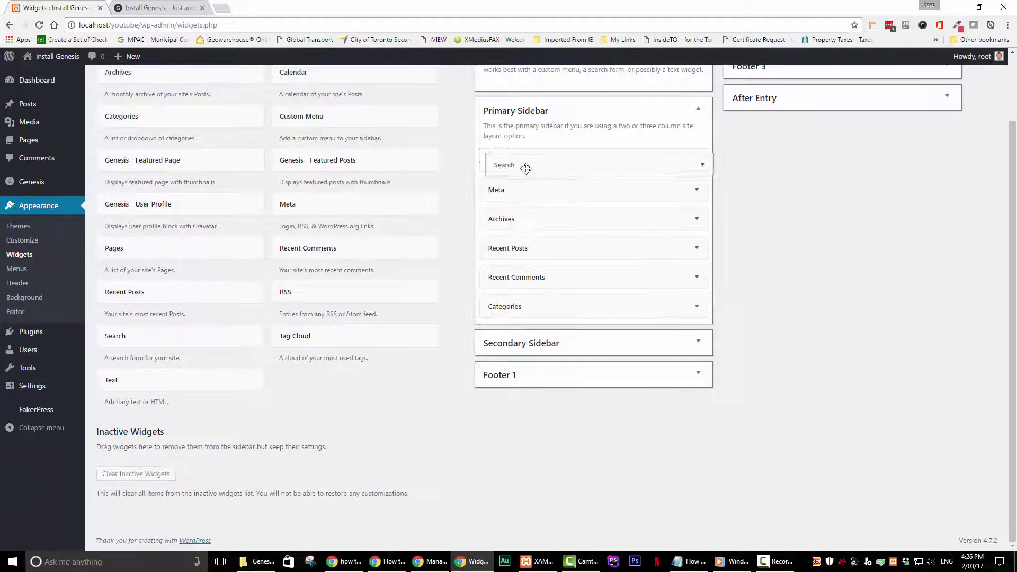
# Step: Reload the live front page and scroll to confirm the restored sidebar widgets appear
pyautogui.click(159, 8)
pyautogui.click(40, 26)
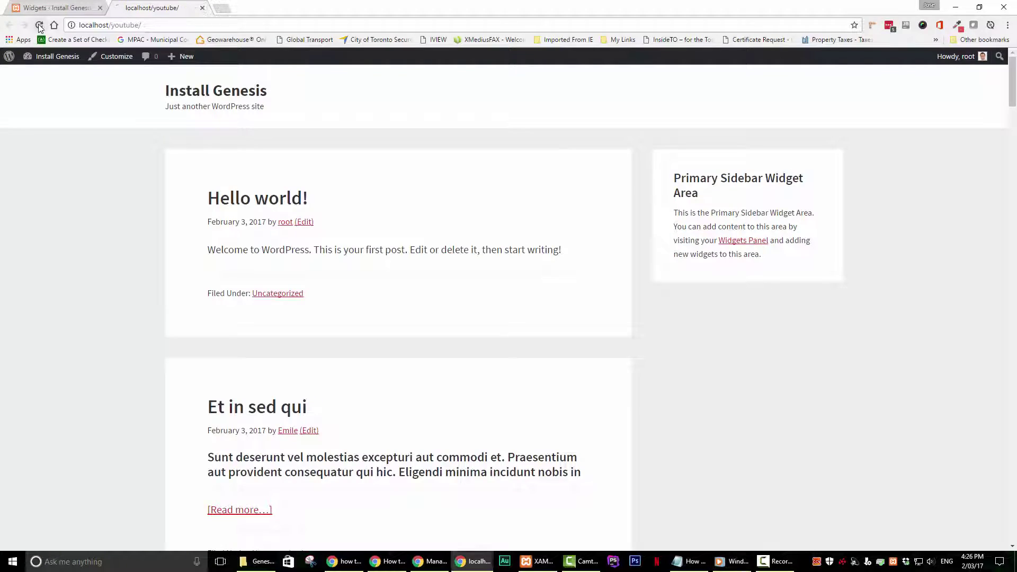
pyautogui.scroll(-13, 683, 312)
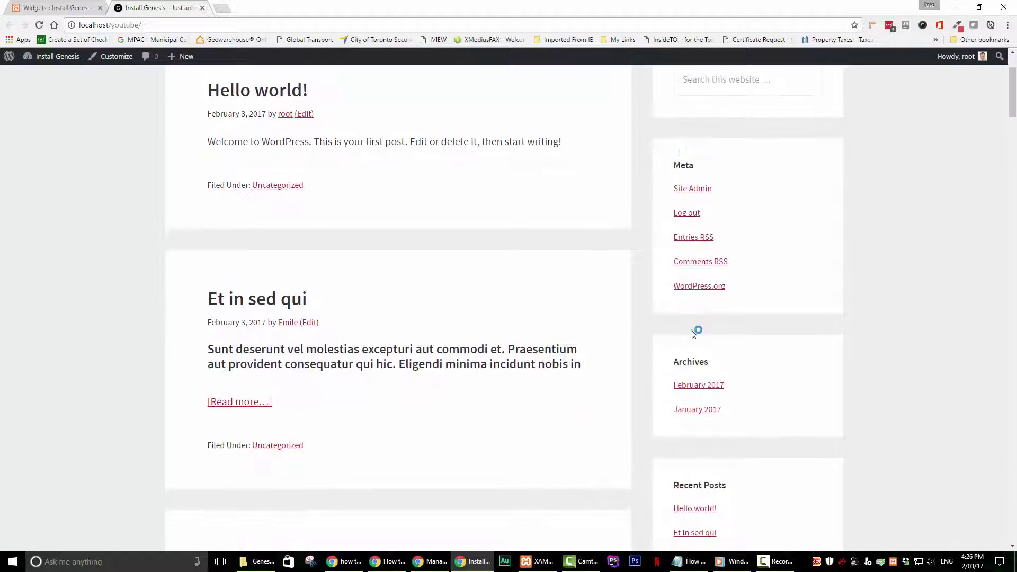
pyautogui.scroll(13, 694, 333)
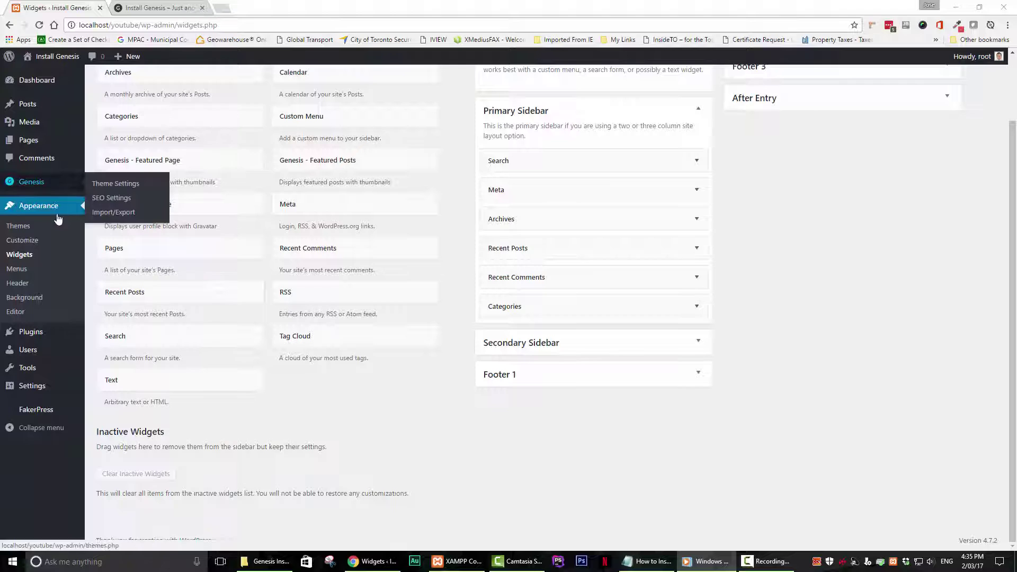
# Step: Open Genesis > Theme Settings and enter the update-notification e-mail address under Updates
pyautogui.moveTo(29, 190)
pyautogui.click(29, 188)
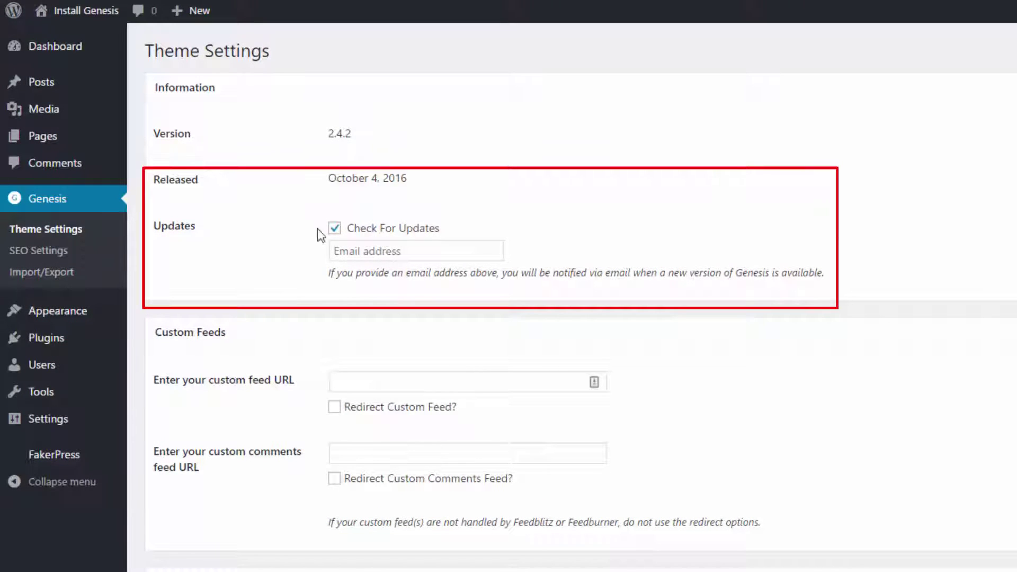
pyautogui.click(344, 250)
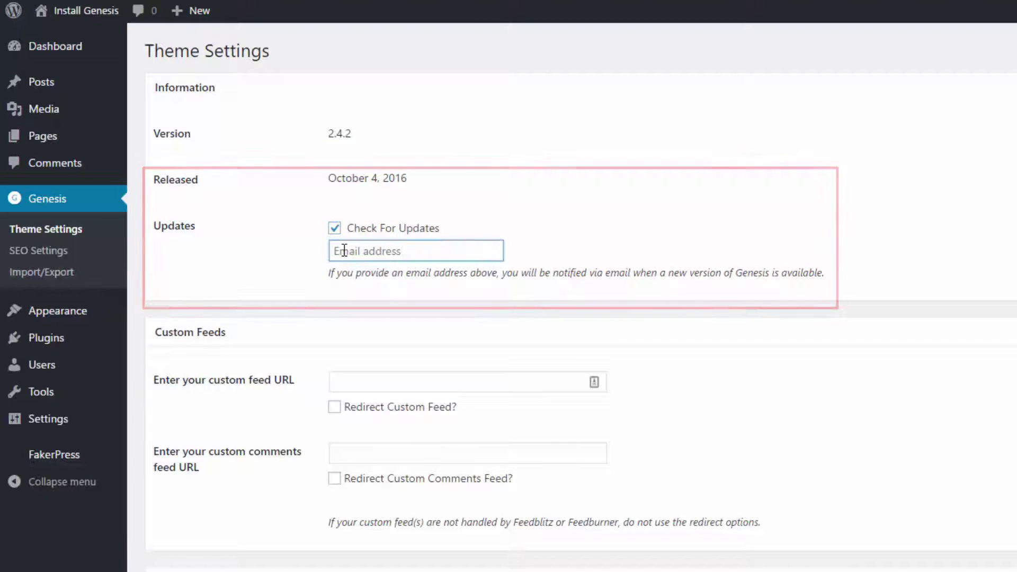
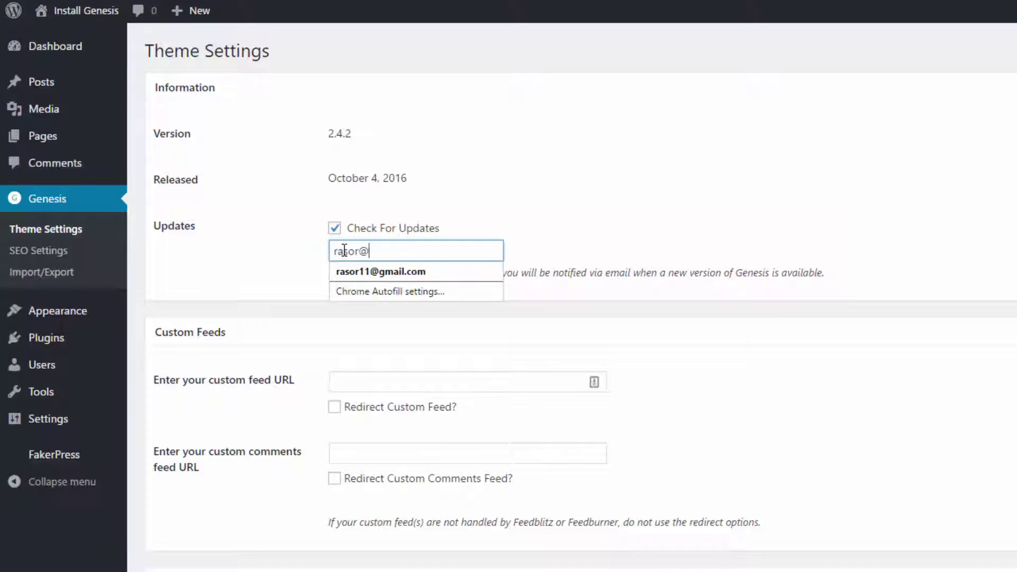
pyautogui.click(353, 311)
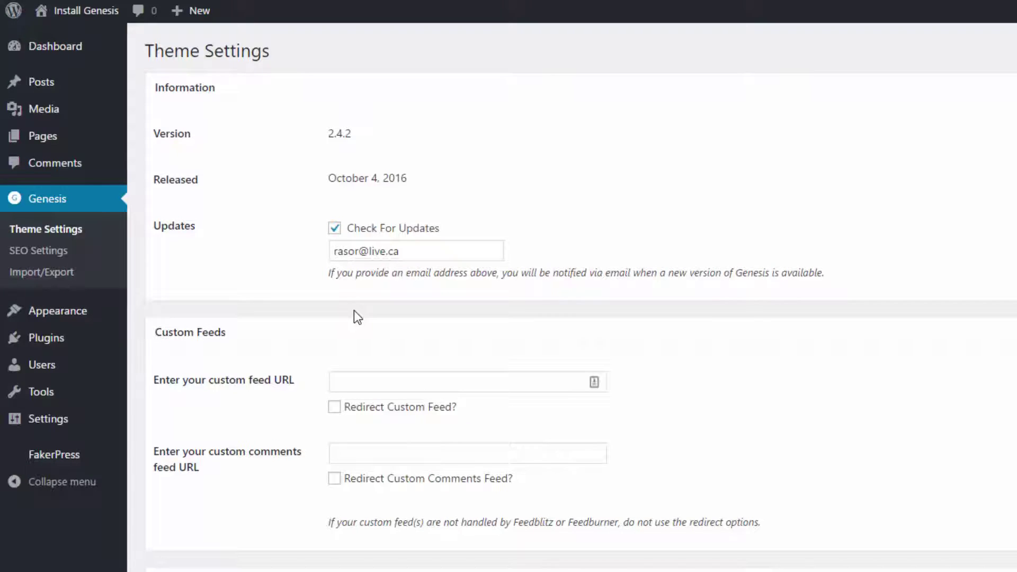
pyautogui.scroll(-2, 354, 310)
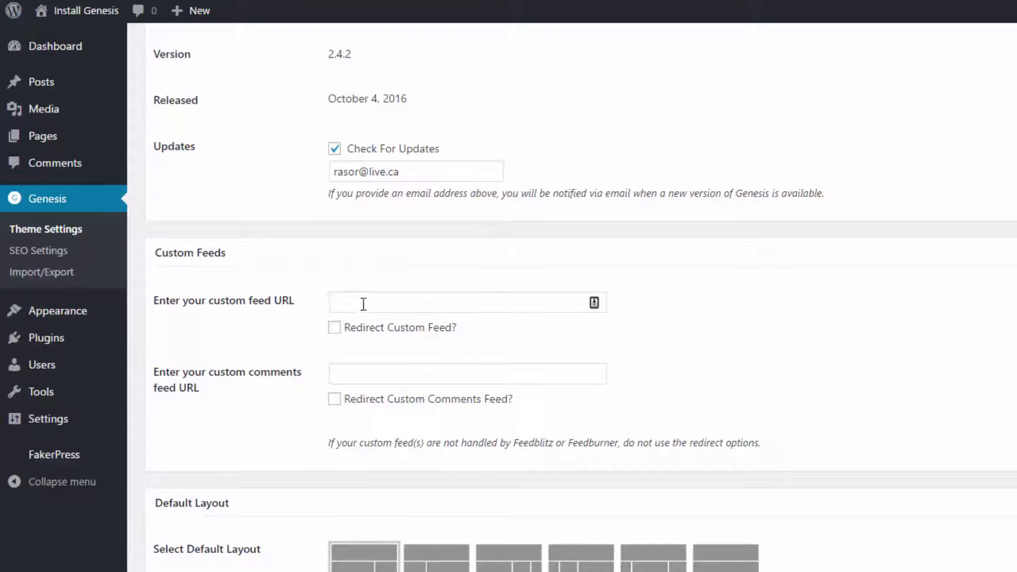
# Step: Review the feed settings, noting the Feedblitz/Feedburner mention and the custom feed URL fields
pyautogui.scroll(2, 364, 304)
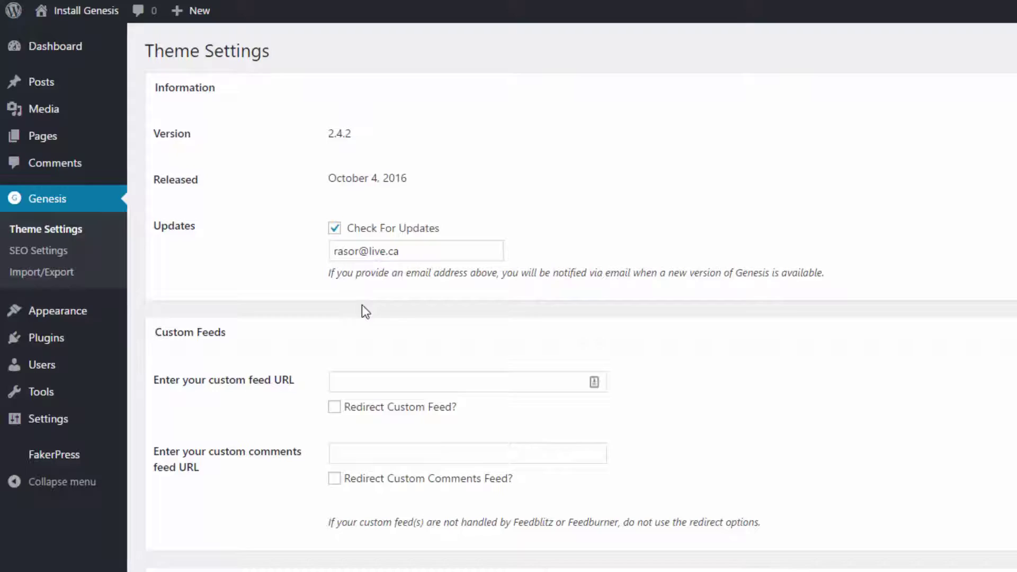
pyautogui.scroll(-2, 361, 304)
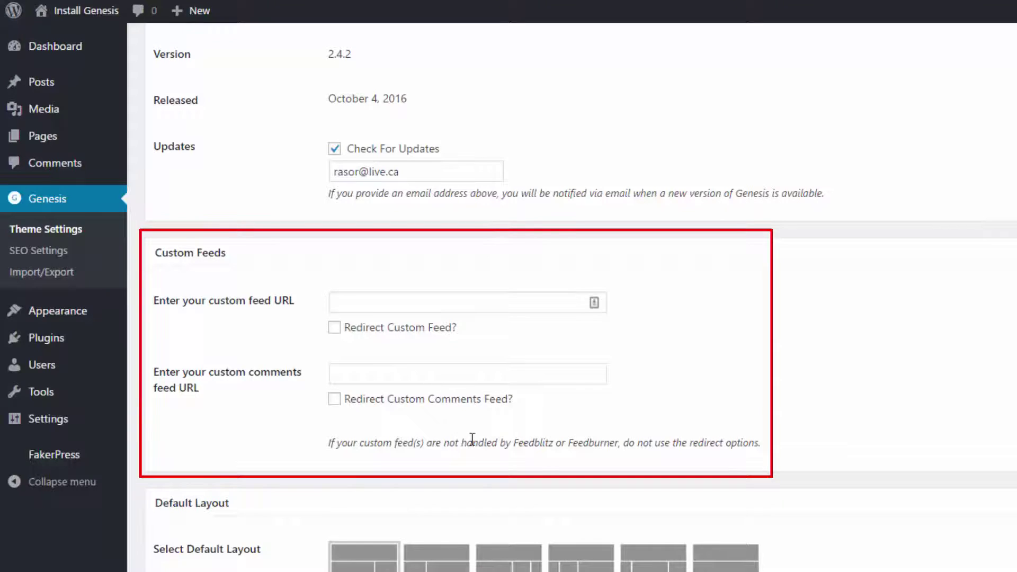
pyautogui.moveTo(511, 443); pyautogui.dragTo(621, 442)
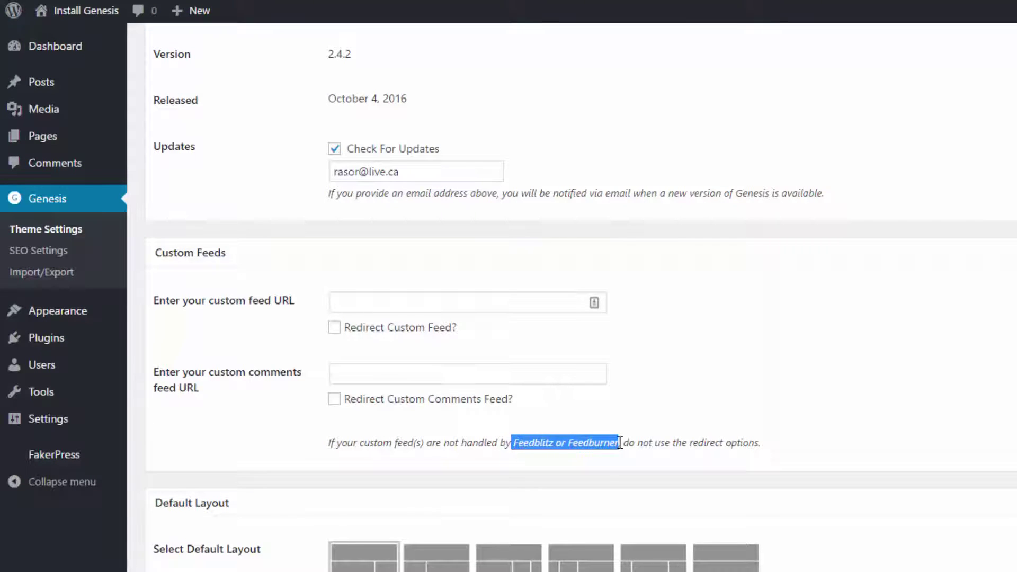
pyautogui.click(438, 308)
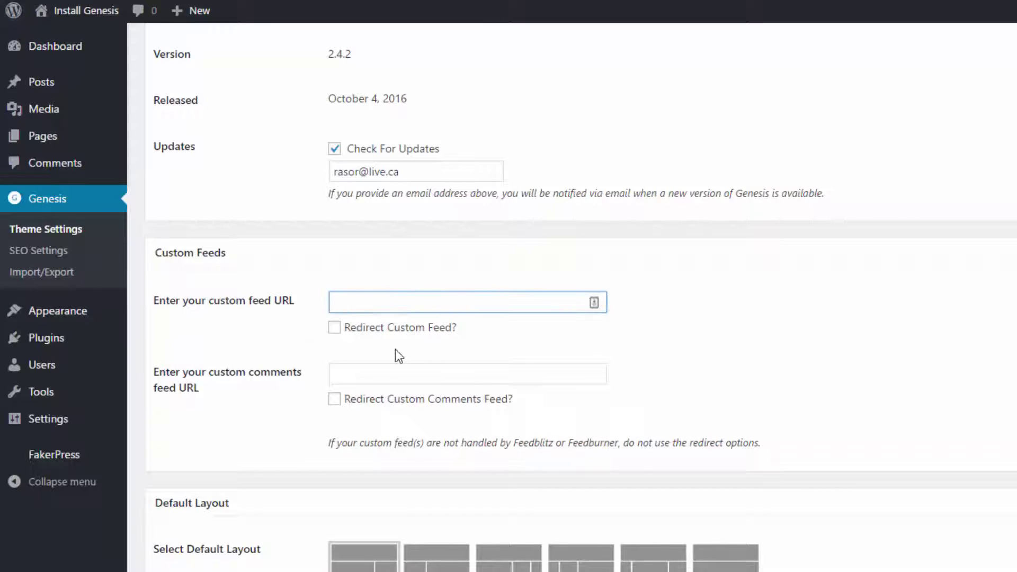
pyautogui.click(344, 379)
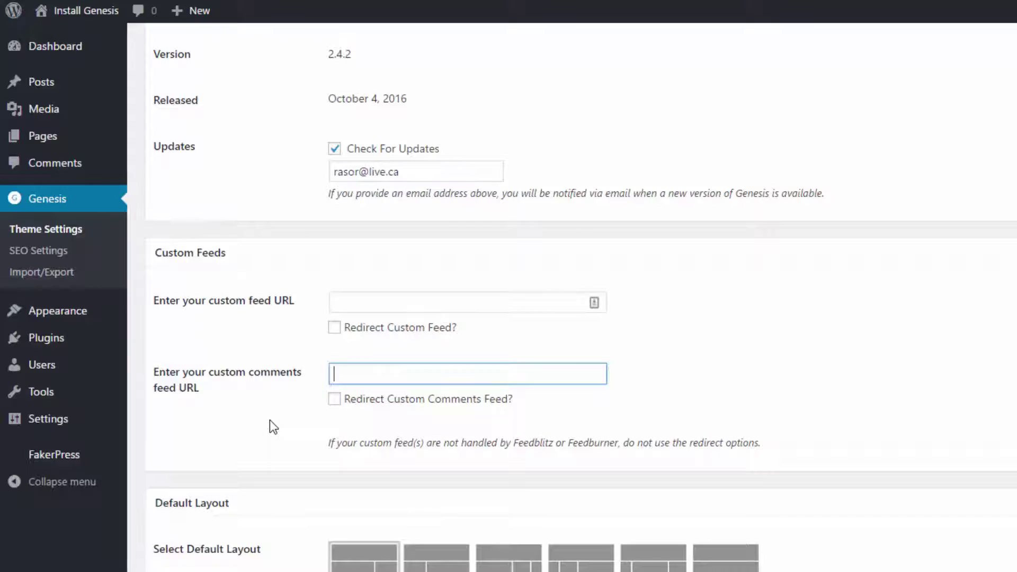
pyautogui.scroll(-1, 269, 419)
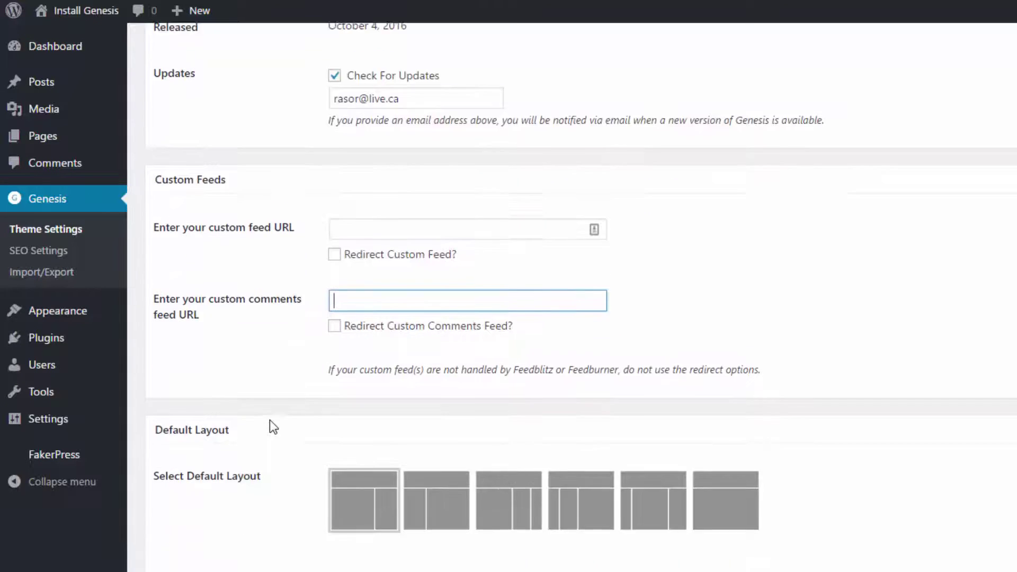
pyautogui.scroll(-3, 269, 420)
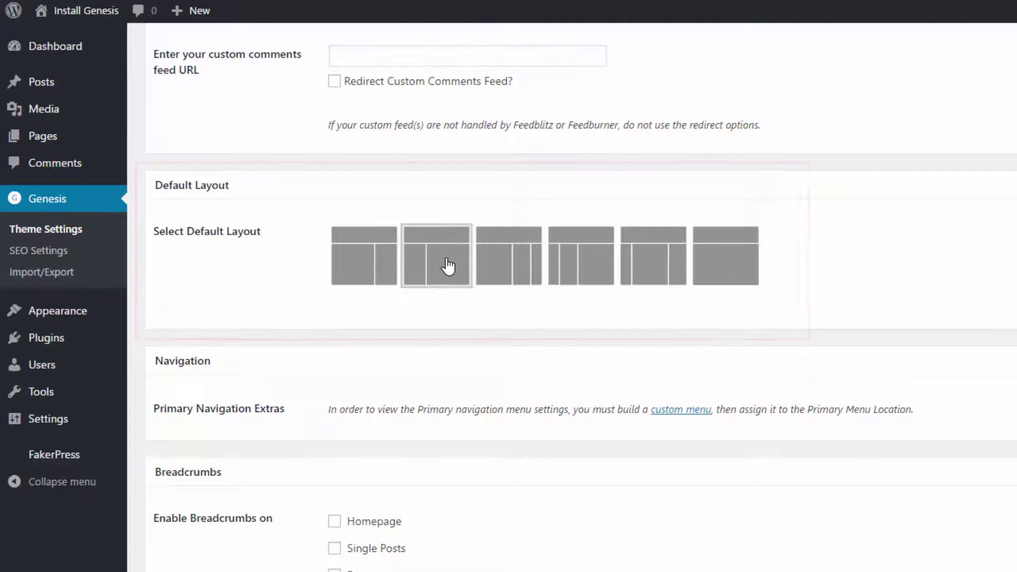
# Step: Preview the alternative default layouts, including full-width, then restore Content-Sidebar
pyautogui.click(488, 267)
pyautogui.click(601, 271)
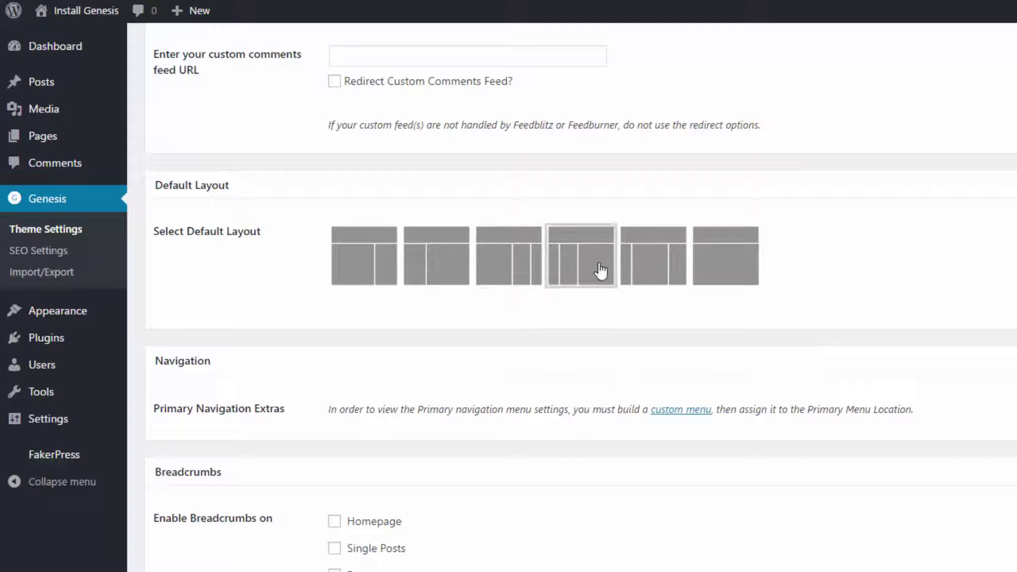
pyautogui.click(659, 276)
pyautogui.click(725, 272)
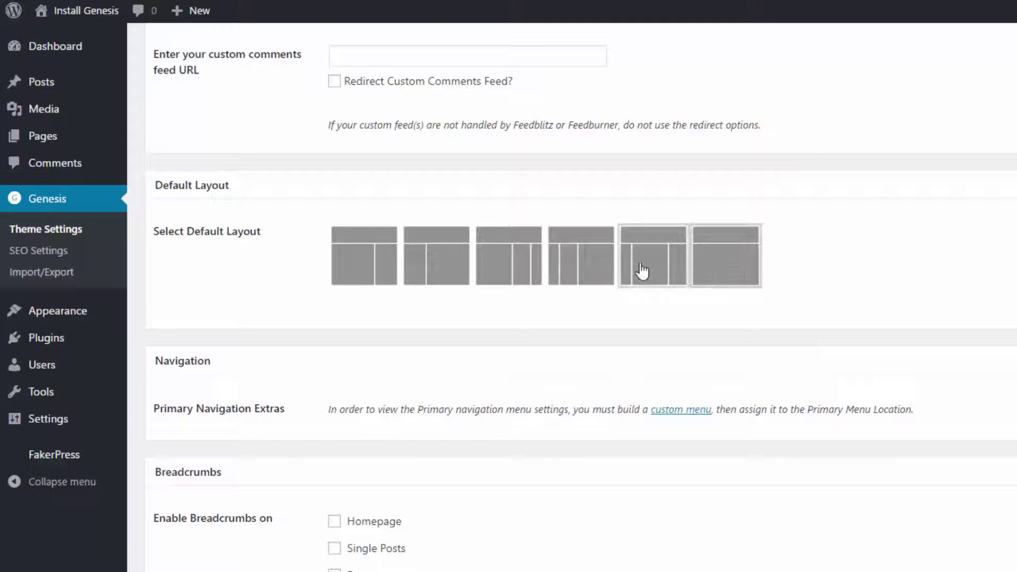
pyautogui.click(330, 263)
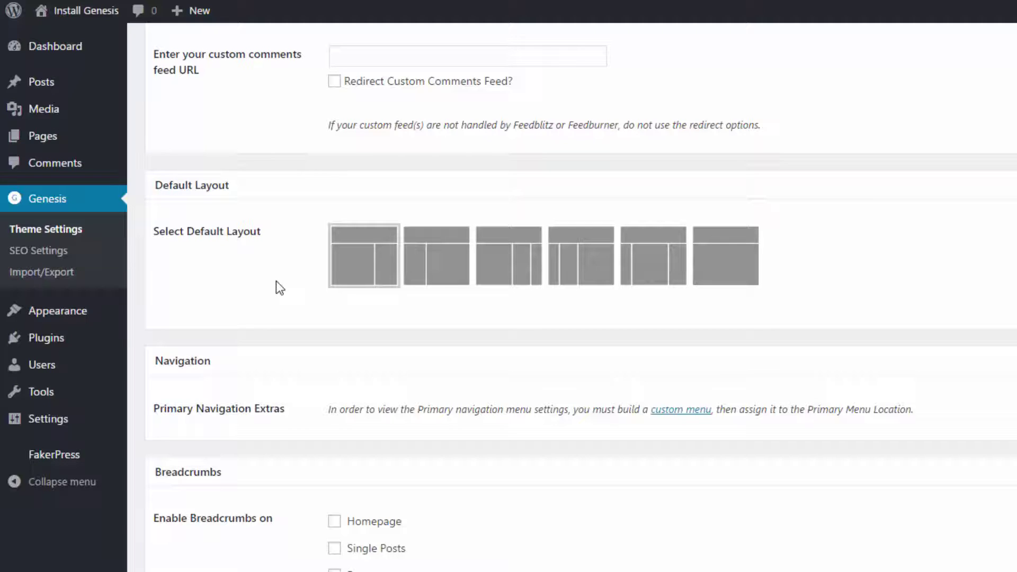
# Step: Enable breadcrumbs on the Homepage, Single Posts, Pages and Archives
pyautogui.scroll(-5, 276, 282)
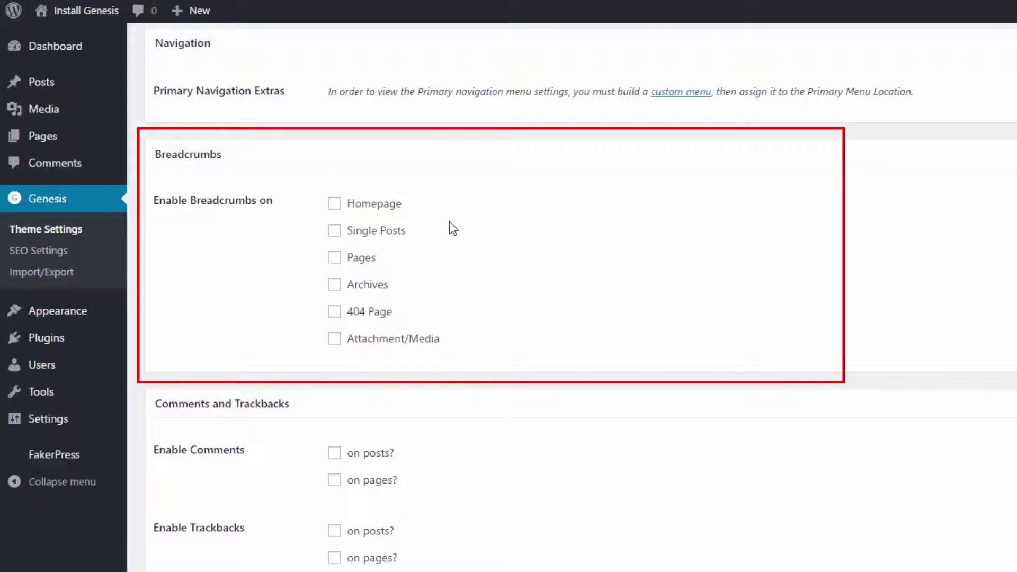
pyautogui.click(335, 207)
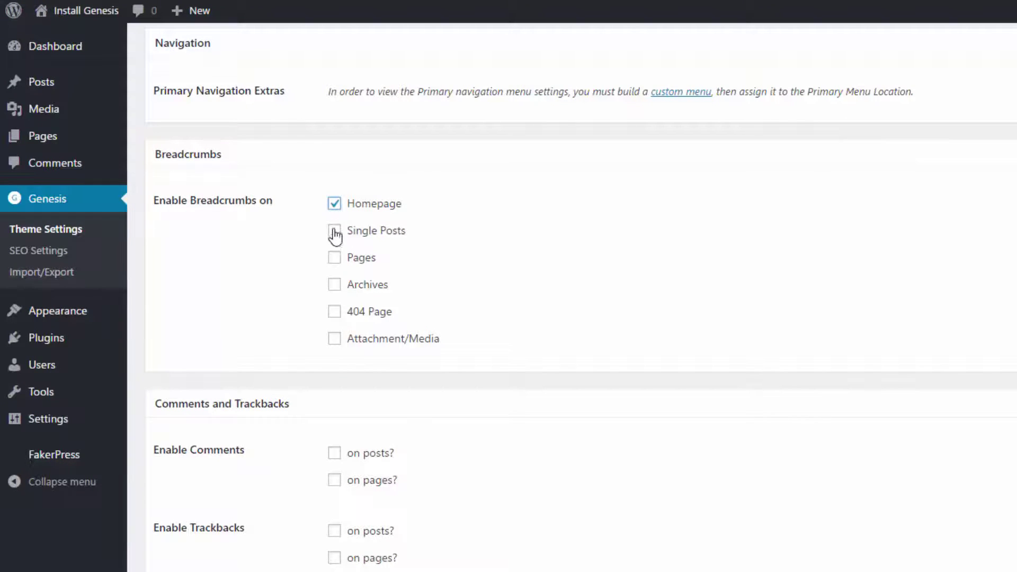
pyautogui.click(335, 234)
pyautogui.click(333, 258)
pyautogui.click(334, 286)
# Step: Enable trackbacks on pages and comments on both posts and pages
pyautogui.scroll(-5, 307, 376)
pyautogui.scroll(-2, 307, 379)
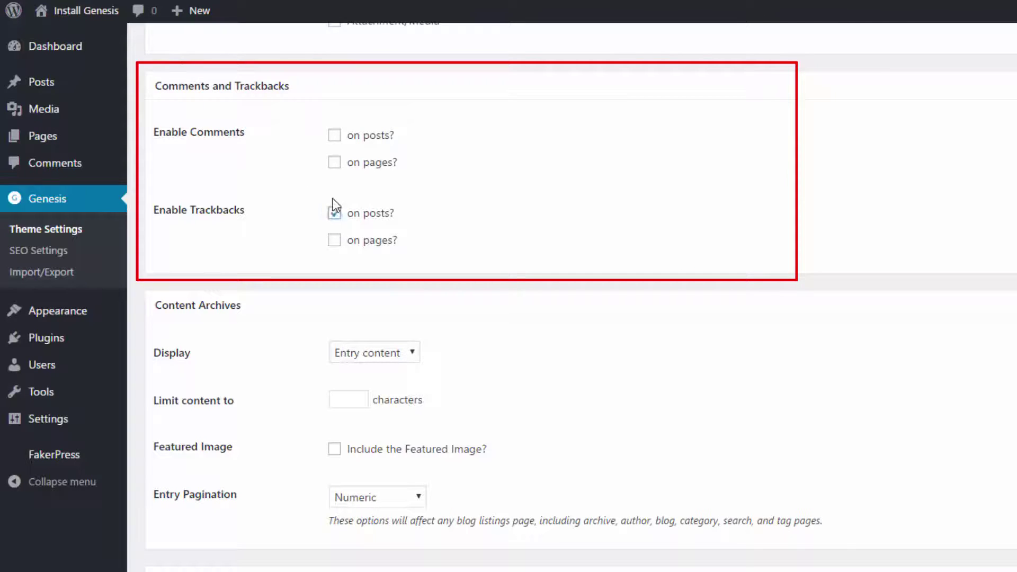
pyautogui.click(334, 240)
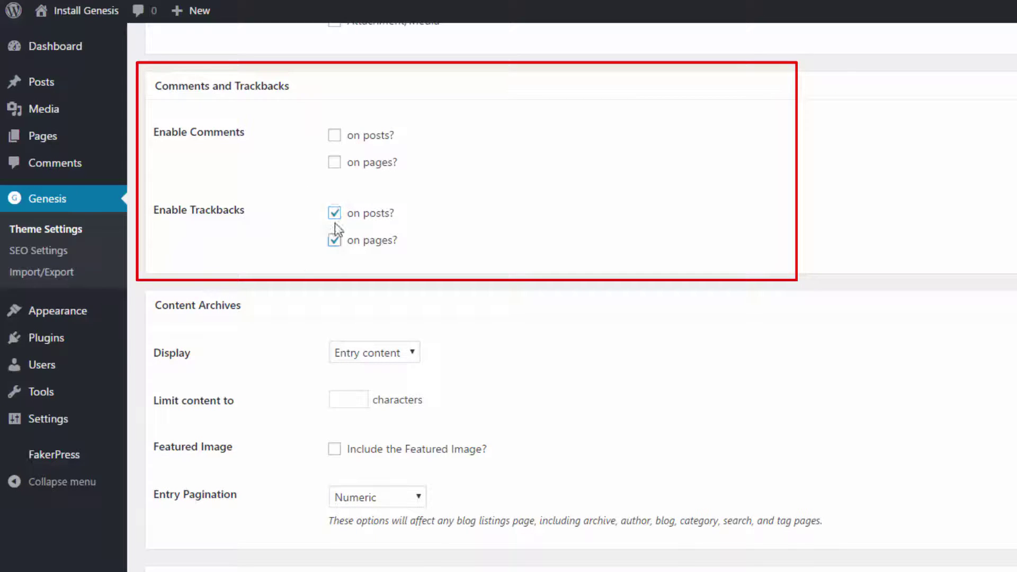
pyautogui.click(334, 135)
pyautogui.click(334, 162)
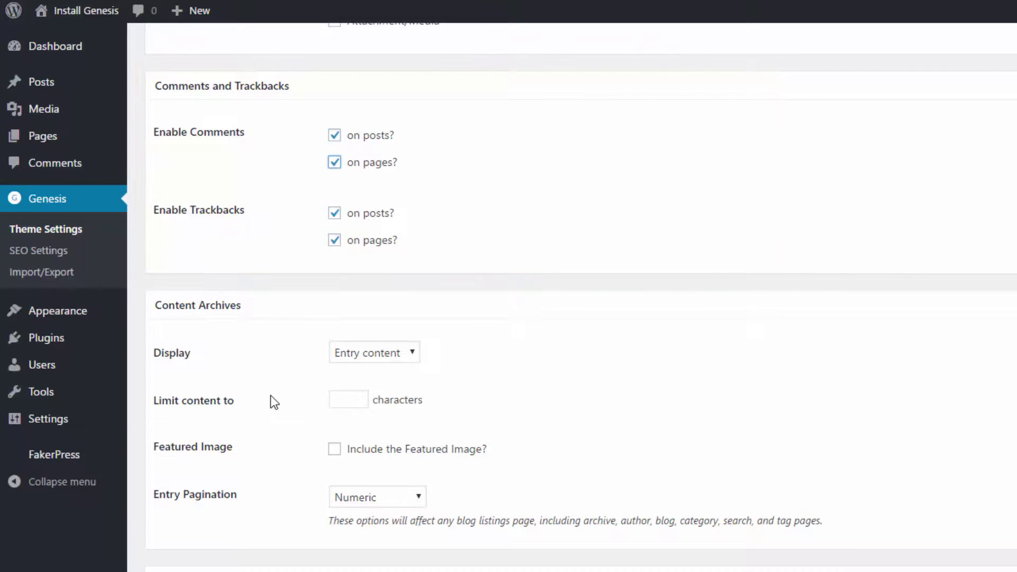
# Step: Keep archives on Entry content, include the Featured Image, and keep Numeric entry pagination
pyautogui.scroll(-3, 274, 401)
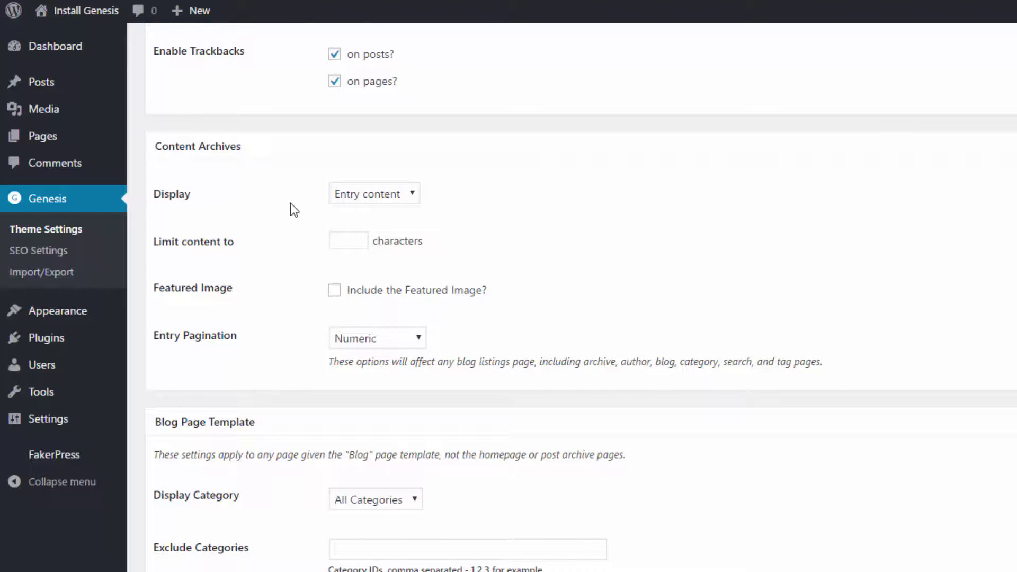
pyautogui.click(411, 195)
pyautogui.click(392, 230)
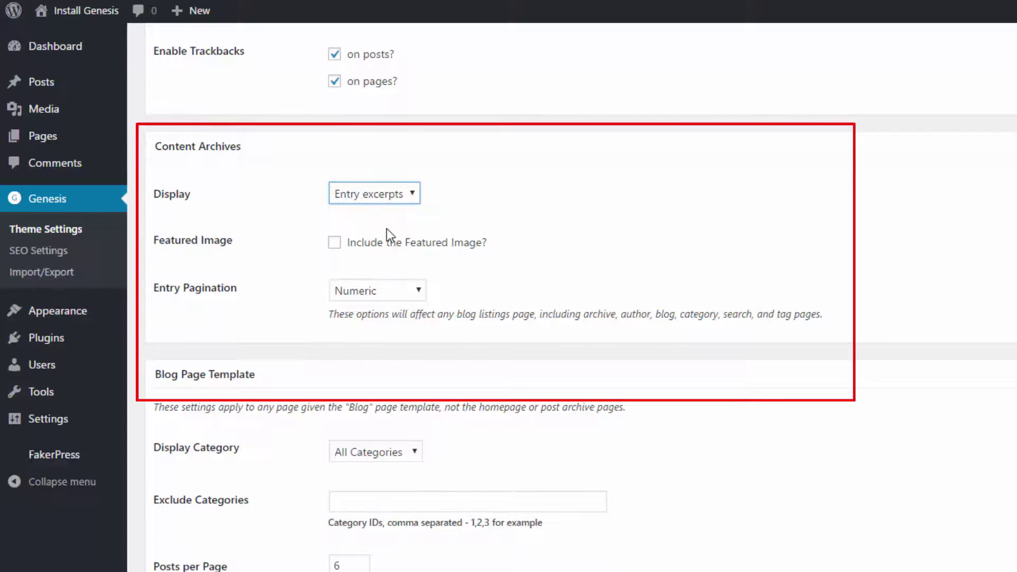
pyautogui.click(413, 200)
pyautogui.click(380, 217)
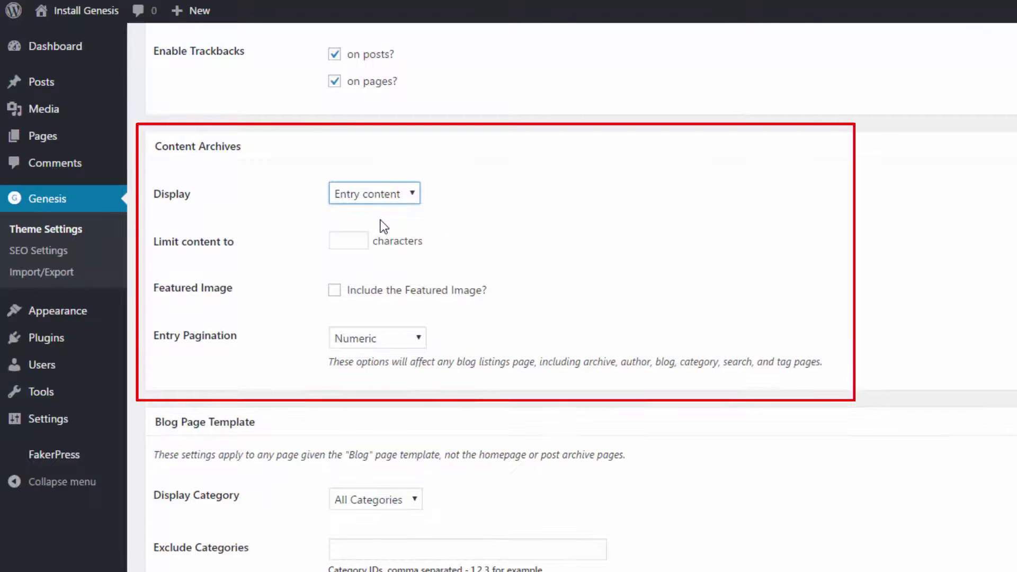
pyautogui.click(338, 297)
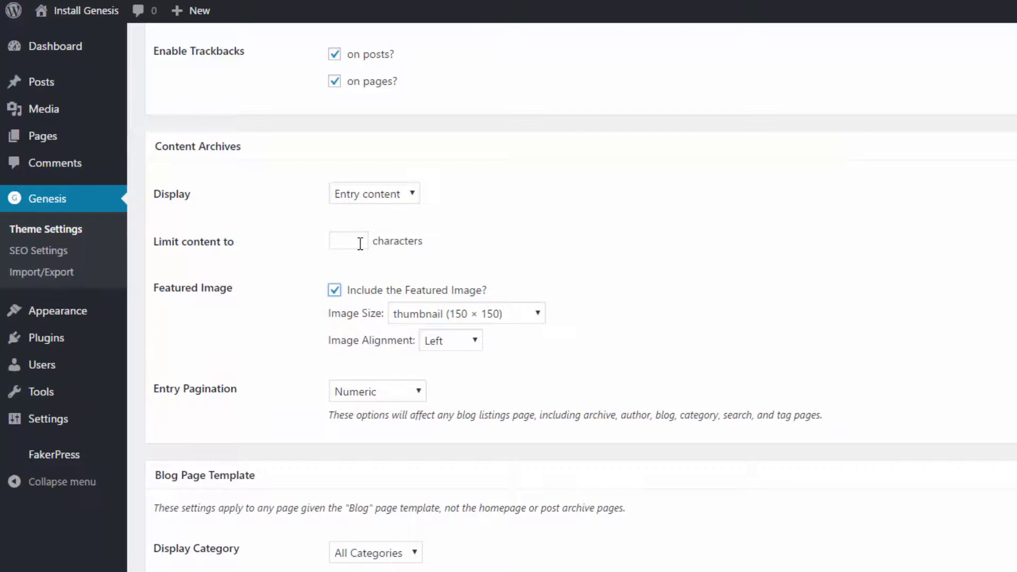
pyautogui.click(417, 396)
pyautogui.click(416, 396)
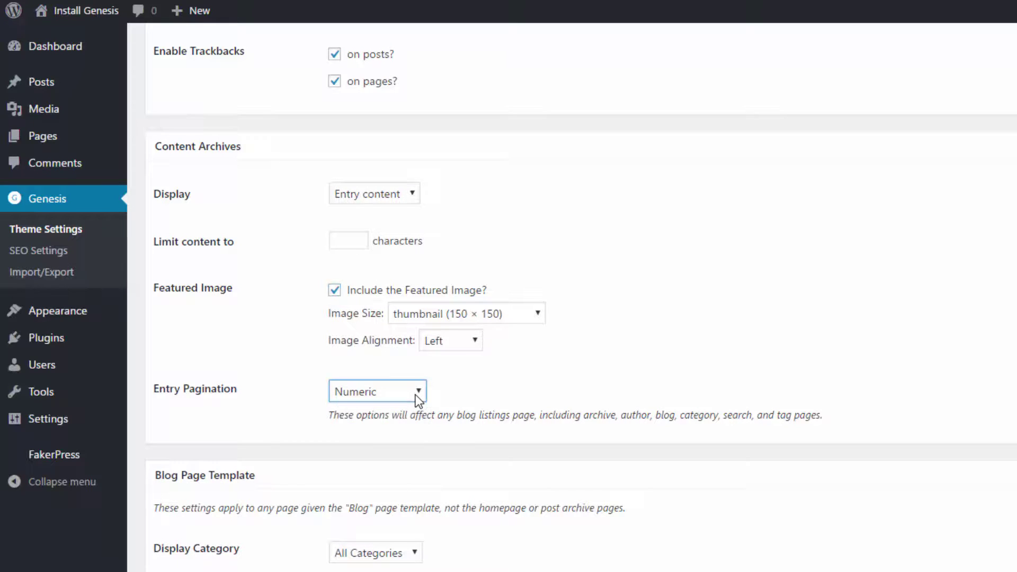
# Step: Keep the Blog Page Template on All Categories and change Posts per Page from 6 to 10
pyautogui.scroll(-6, 413, 413)
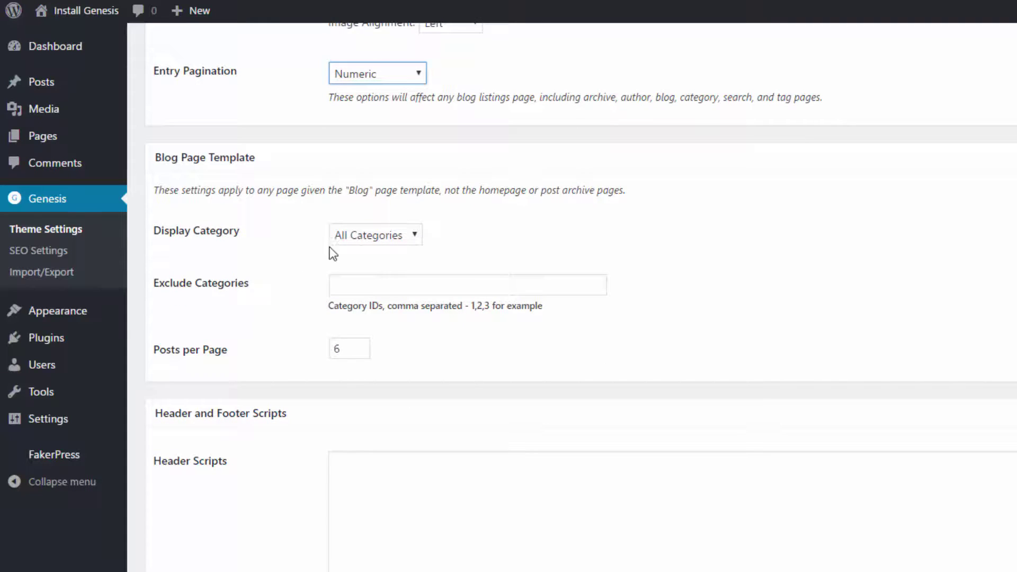
pyautogui.click(419, 237)
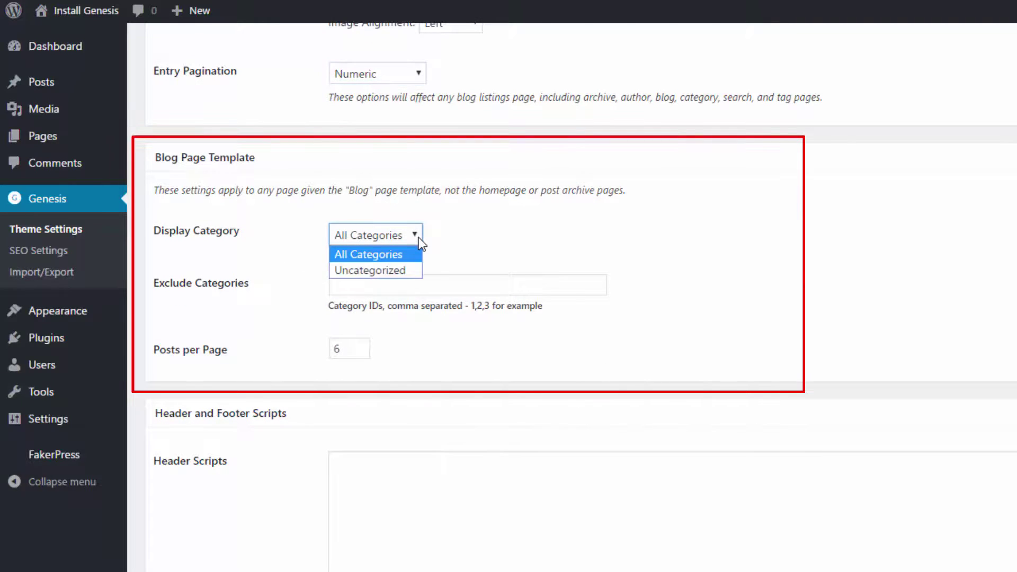
pyautogui.click(416, 253)
pyautogui.click(390, 286)
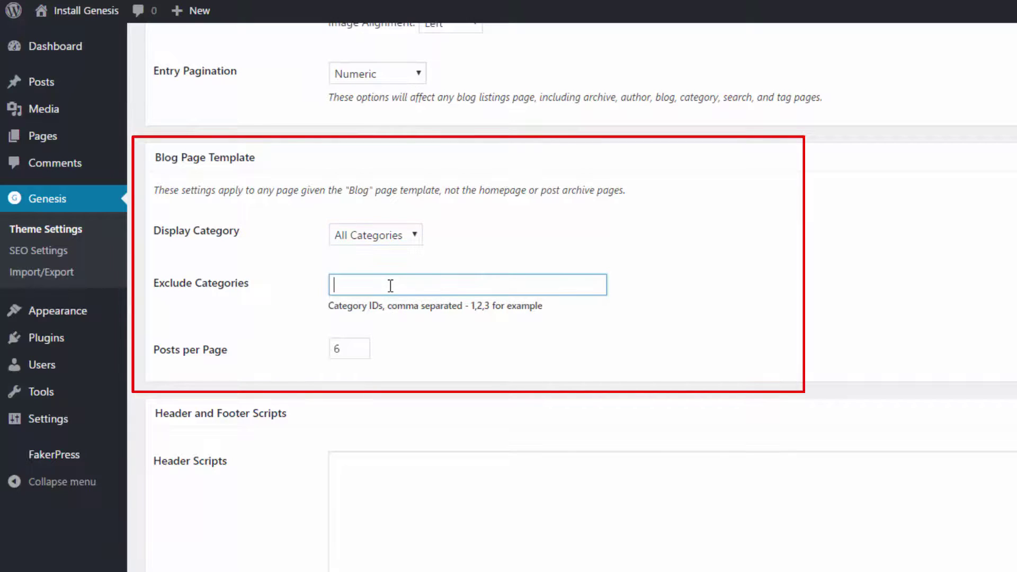
pyautogui.click(348, 351)
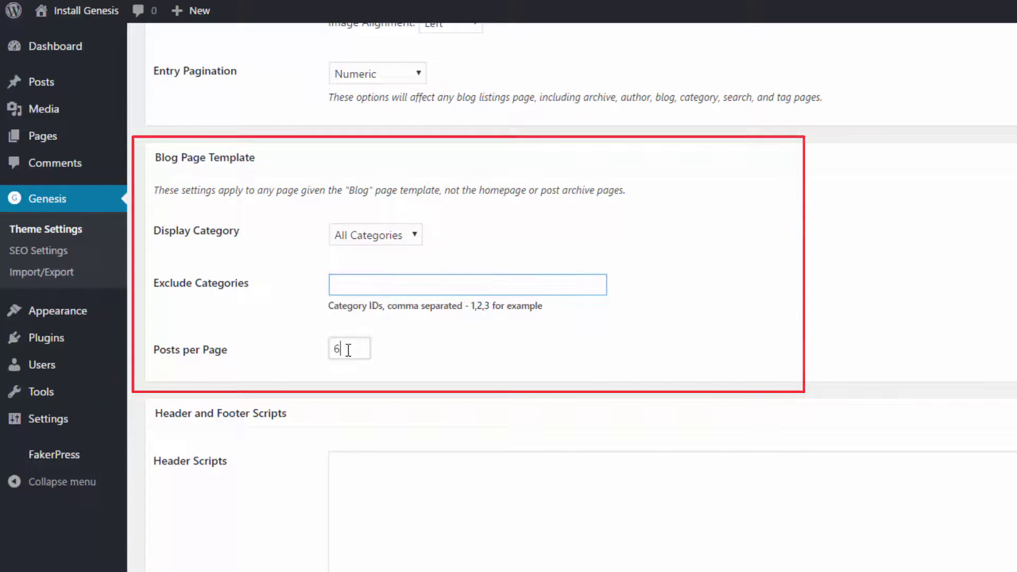
pyautogui.moveTo(348, 351); pyautogui.dragTo(305, 352)
pyautogui.write('10')
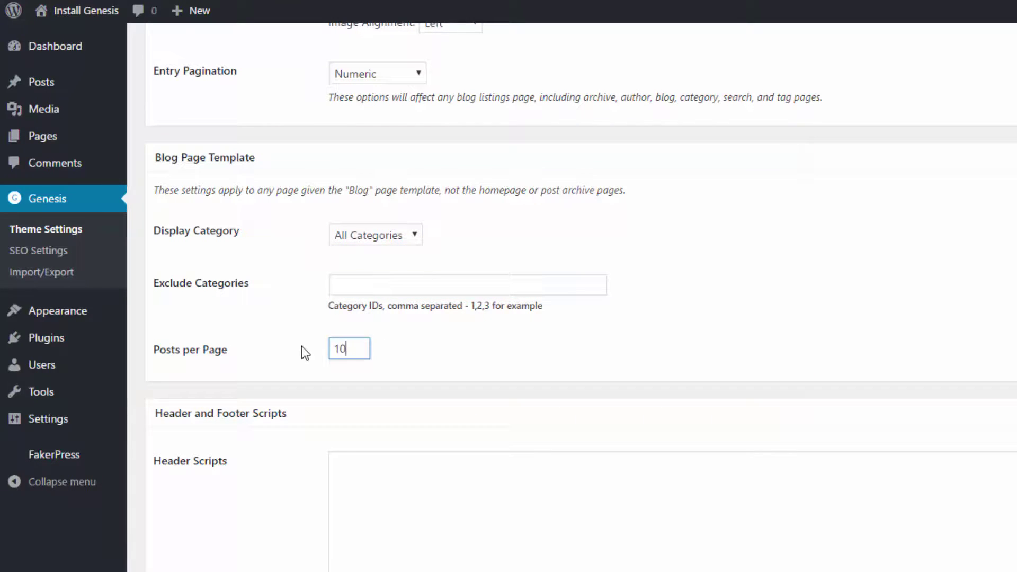
pyautogui.scroll(-3, 309, 429)
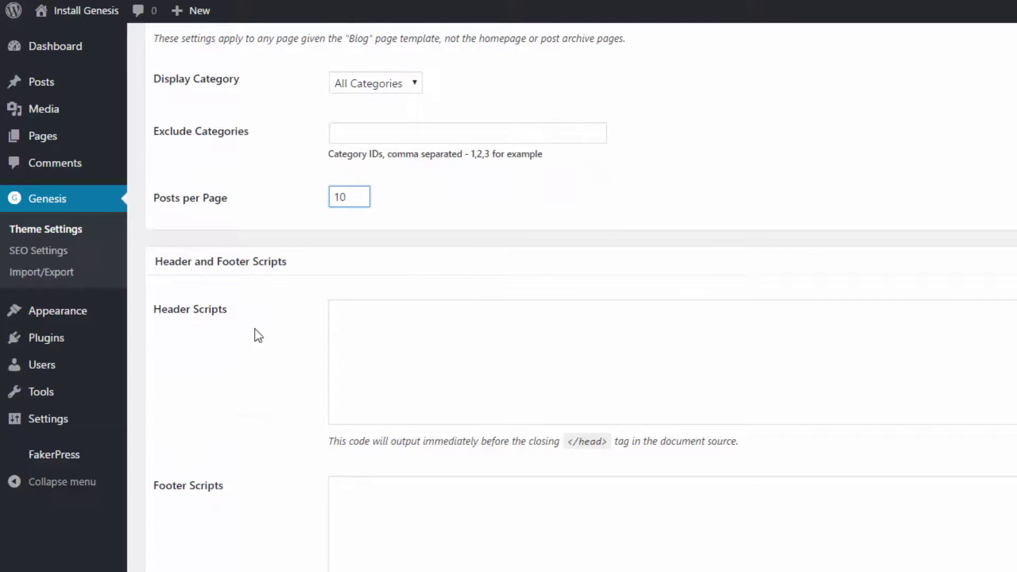
# Step: Enter ##### in both Header Scripts and Footer Scripts, then switch to the front-end site
pyautogui.click(369, 316)
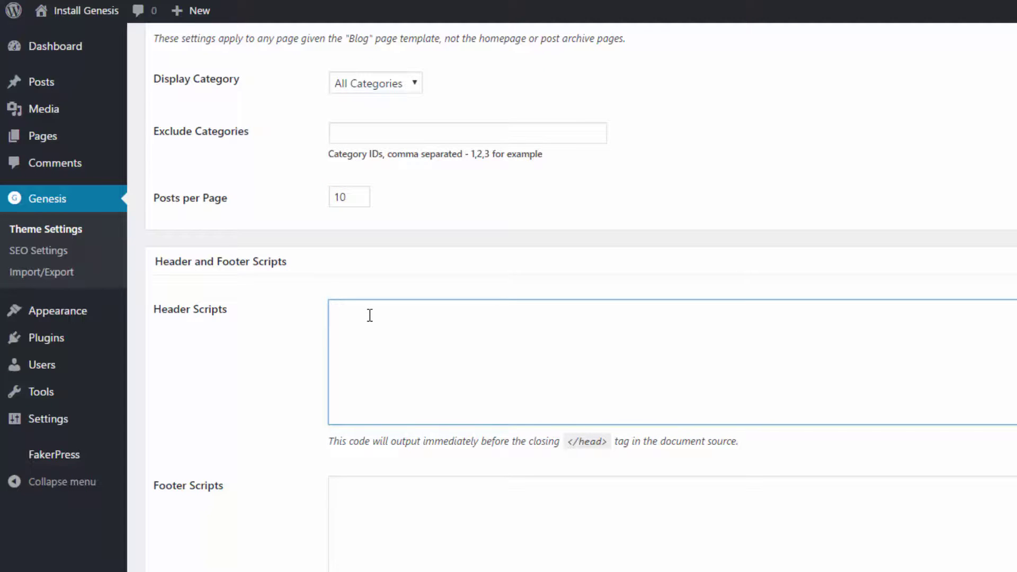
pyautogui.write('#####')
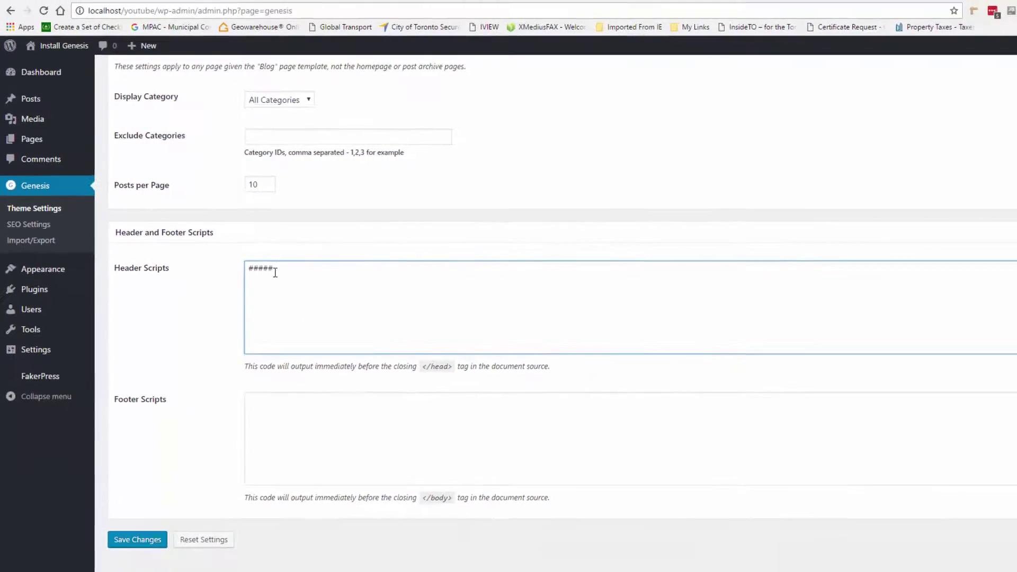
pyautogui.click(391, 469)
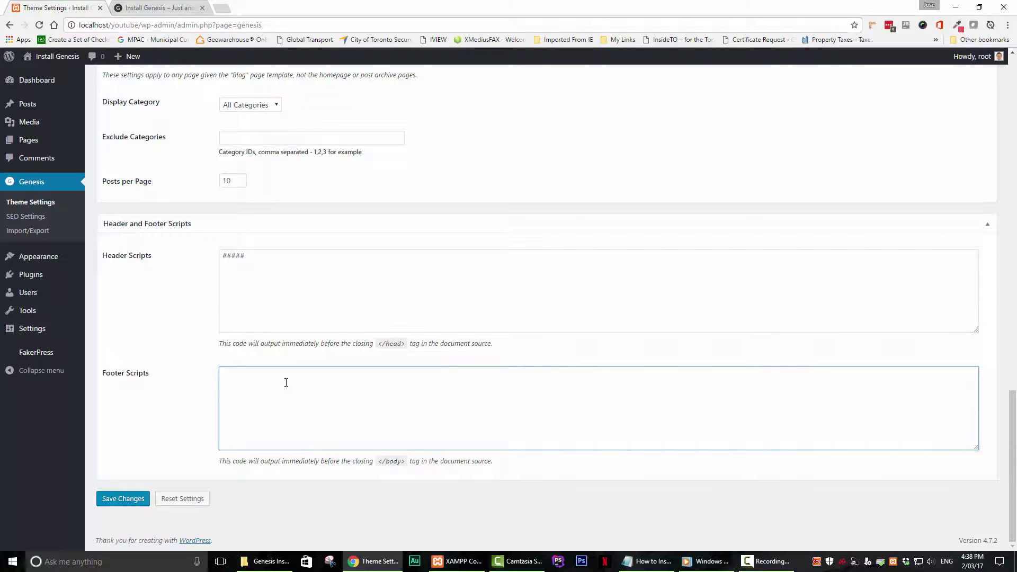
pyautogui.write('#####')
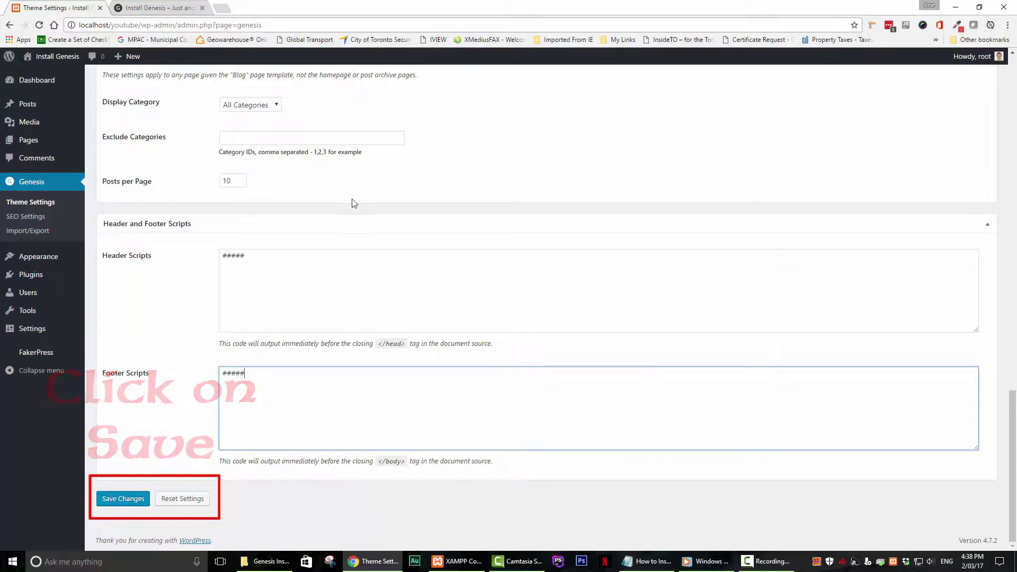
pyautogui.click(166, 11)
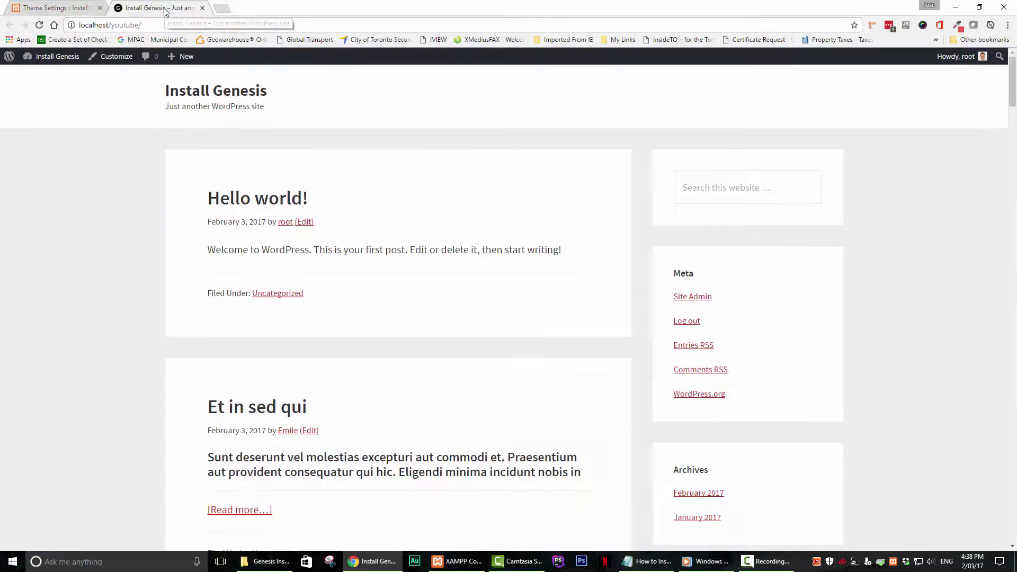
# Step: Save the Genesis theme settings, then reload the front page and scroll to check the changes
pyautogui.click(58, 8)
pyautogui.click(123, 499)
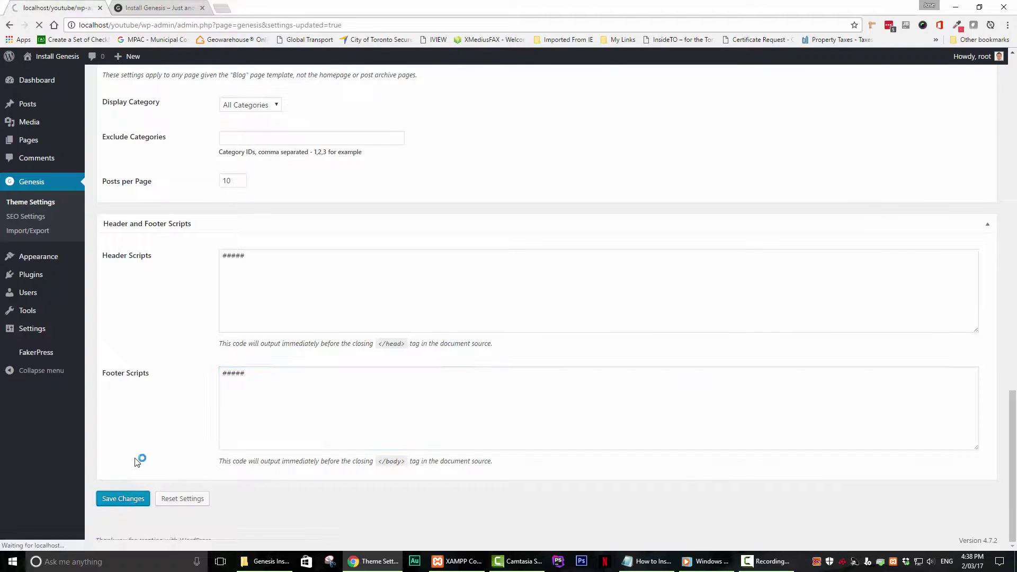
pyautogui.click(169, 9)
pyautogui.click(39, 25)
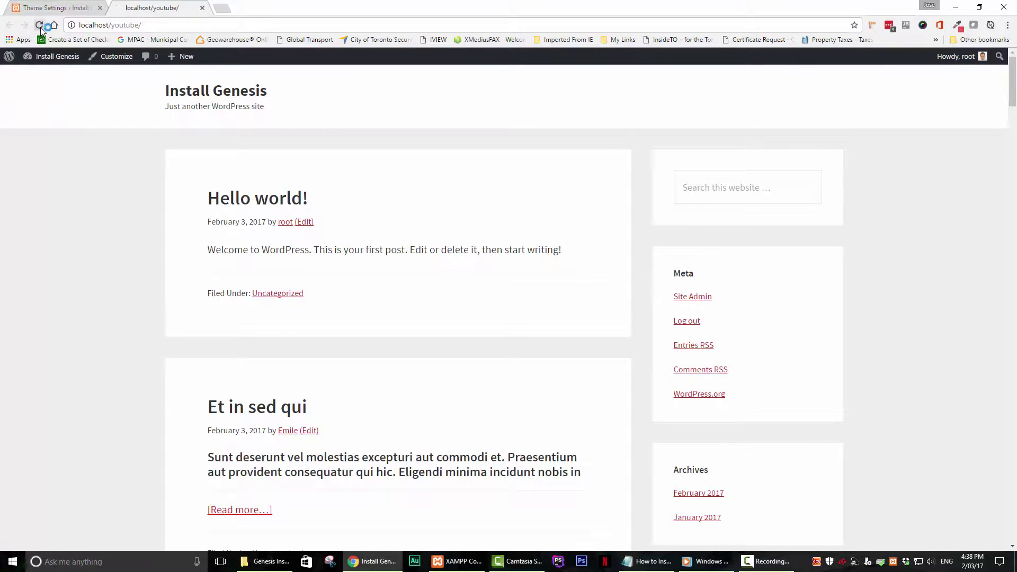
pyautogui.scroll(-8, 384, 302)
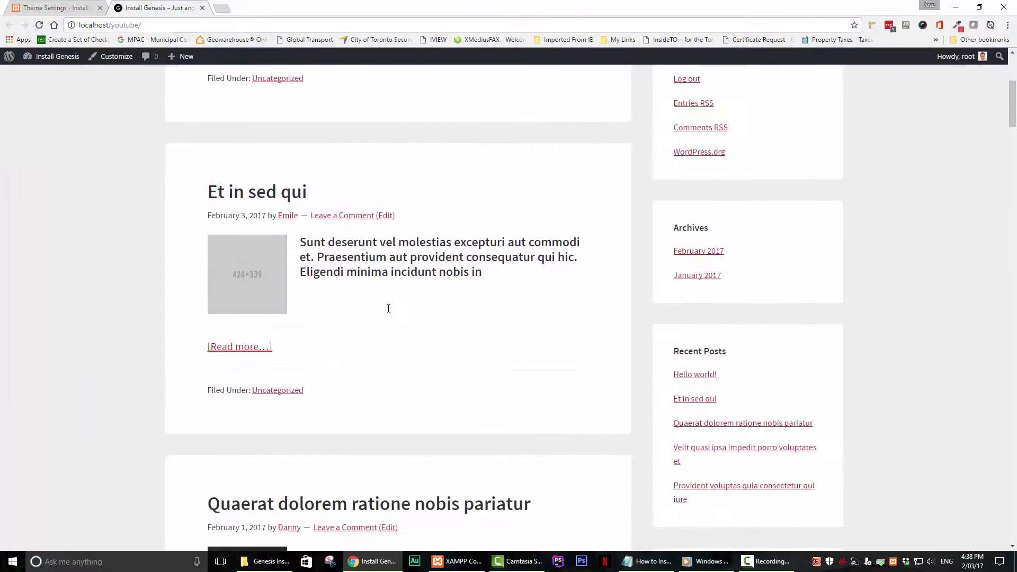
pyautogui.scroll(8, 390, 313)
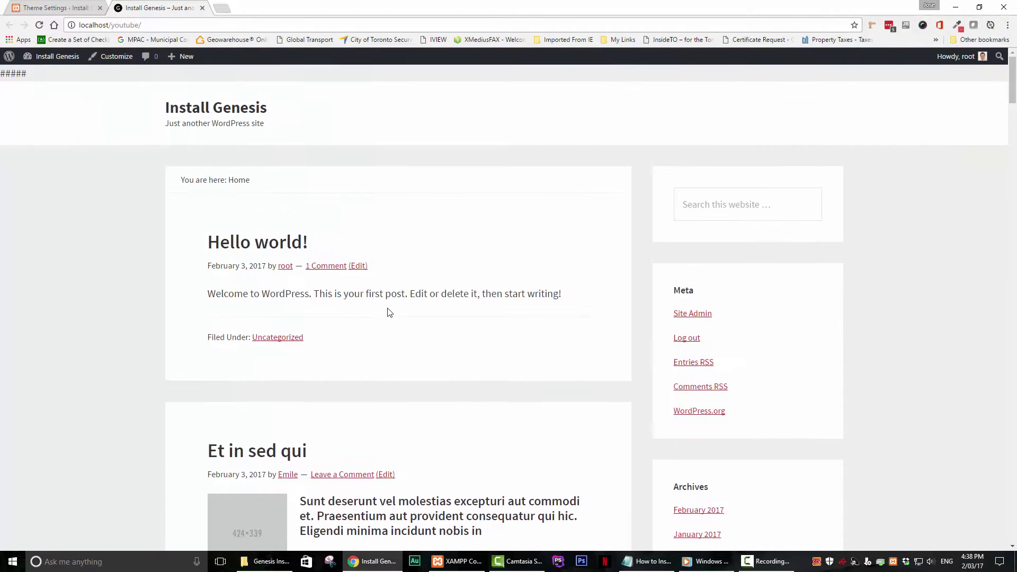